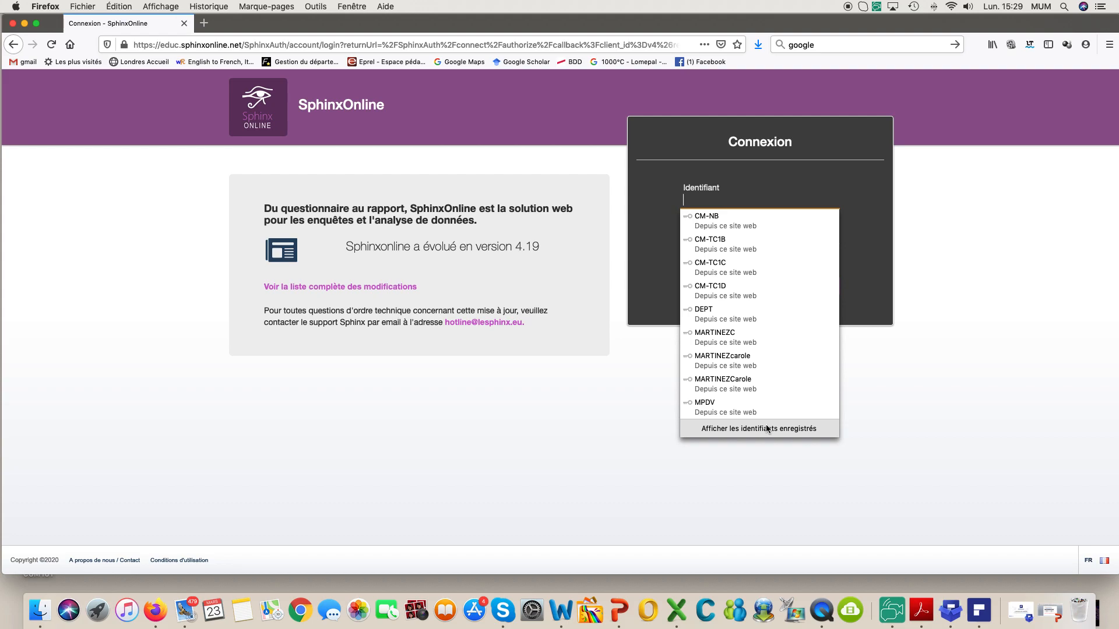
# Step: Log in with the saved identifier and password, staying signed in, and start a new survey
pyautogui.click(716, 243)
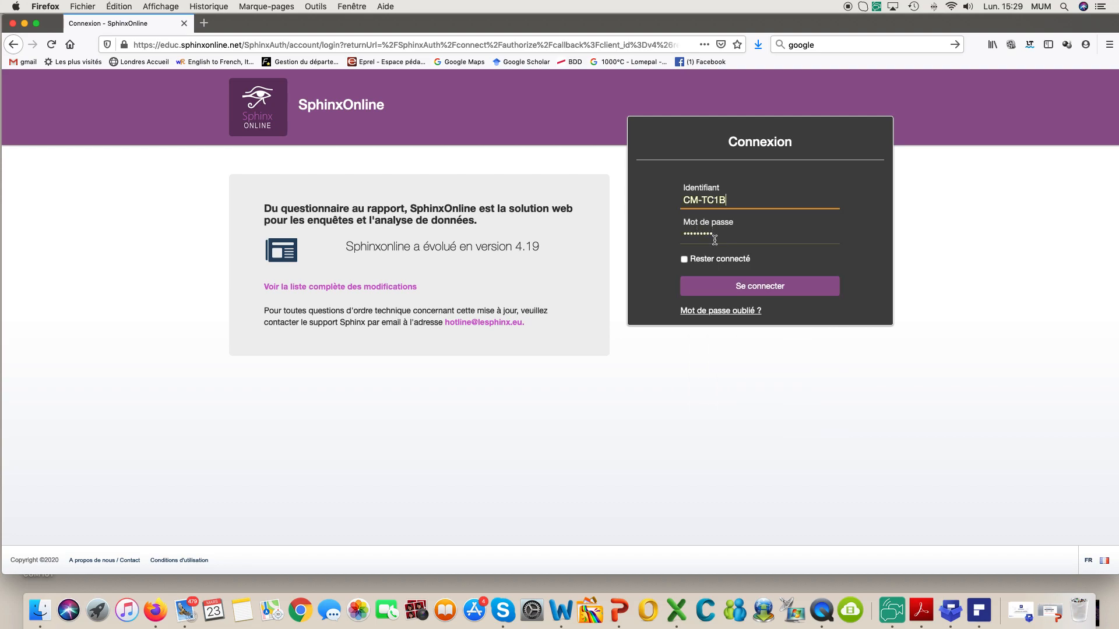
pyautogui.press('BackSpace')
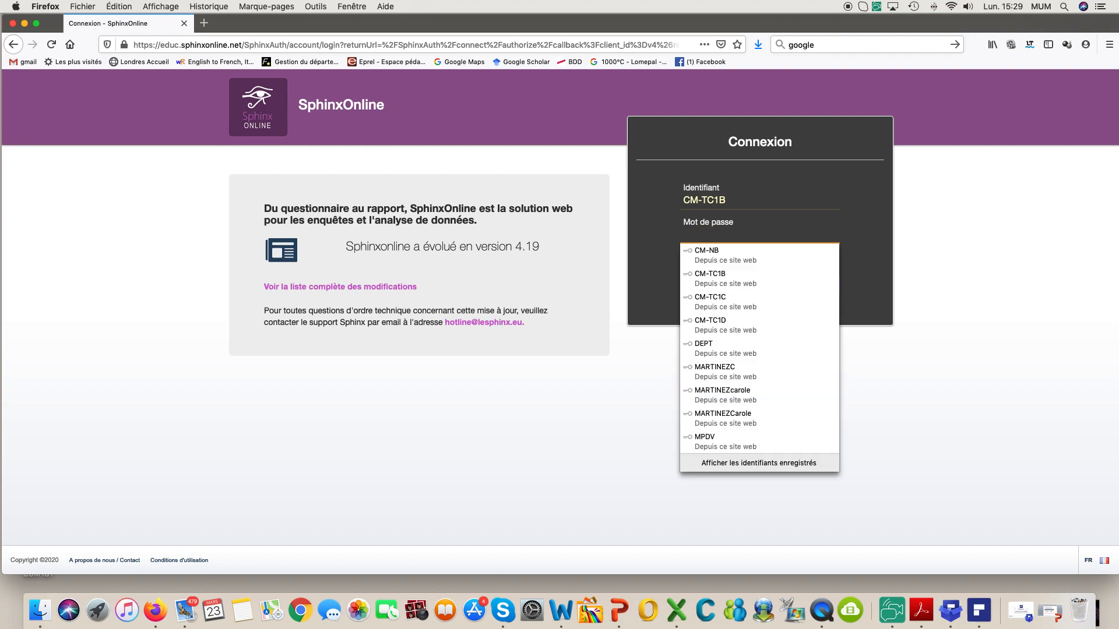
pyautogui.write('•')
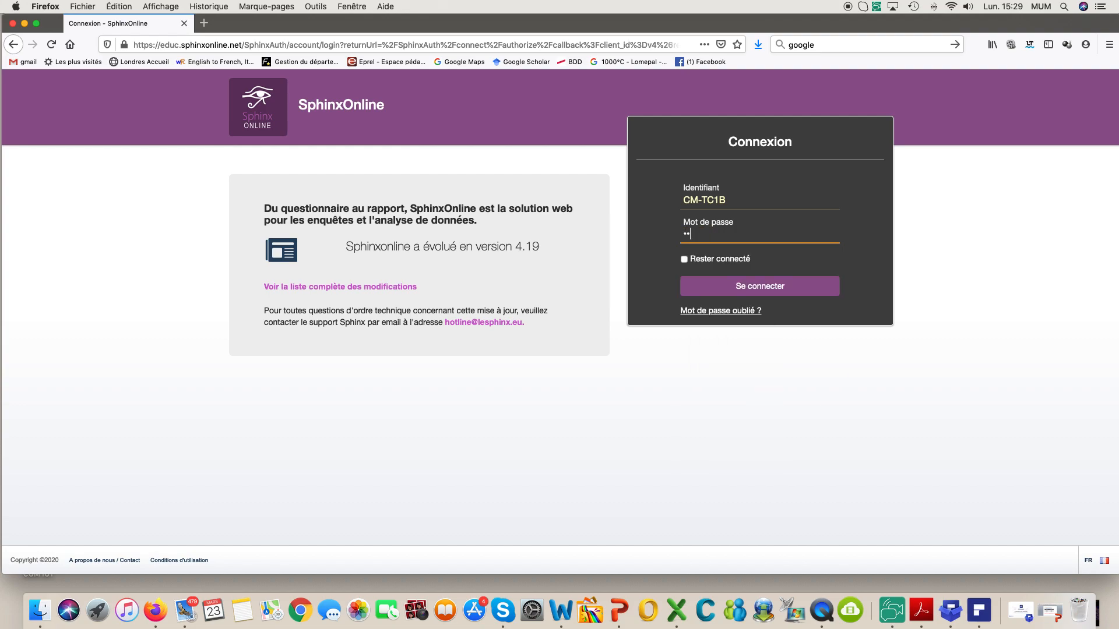
pyautogui.write('••••••••')
pyautogui.click(685, 260)
pyautogui.click(763, 288)
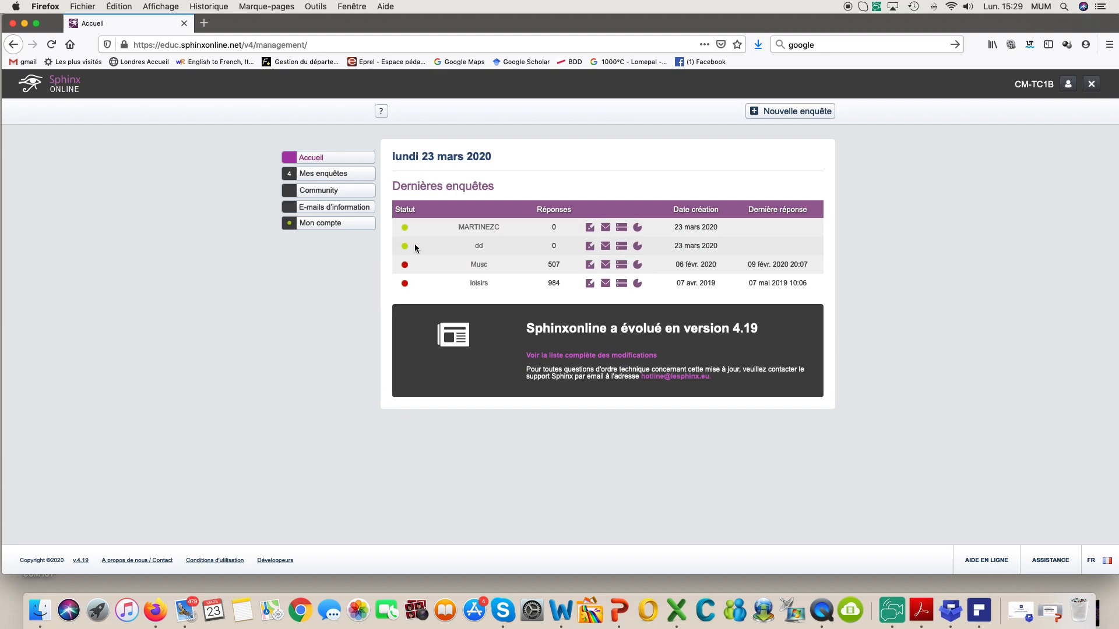
pyautogui.click(795, 113)
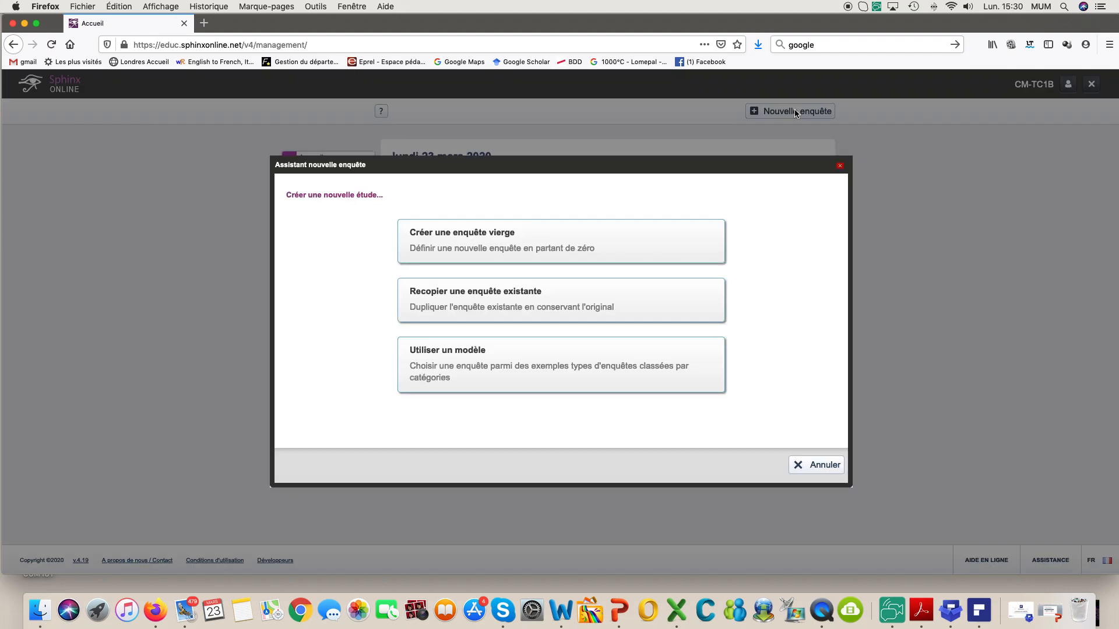
# Step: Create a blank survey named after the author, with the NOMYVILLE indoor-playground title
pyautogui.click(505, 240)
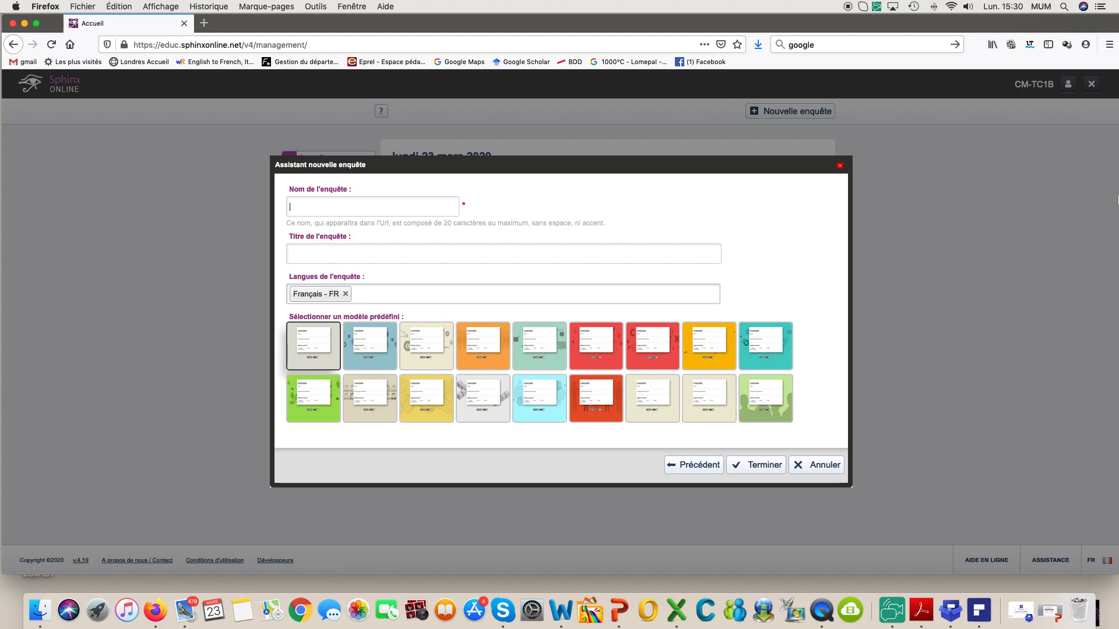
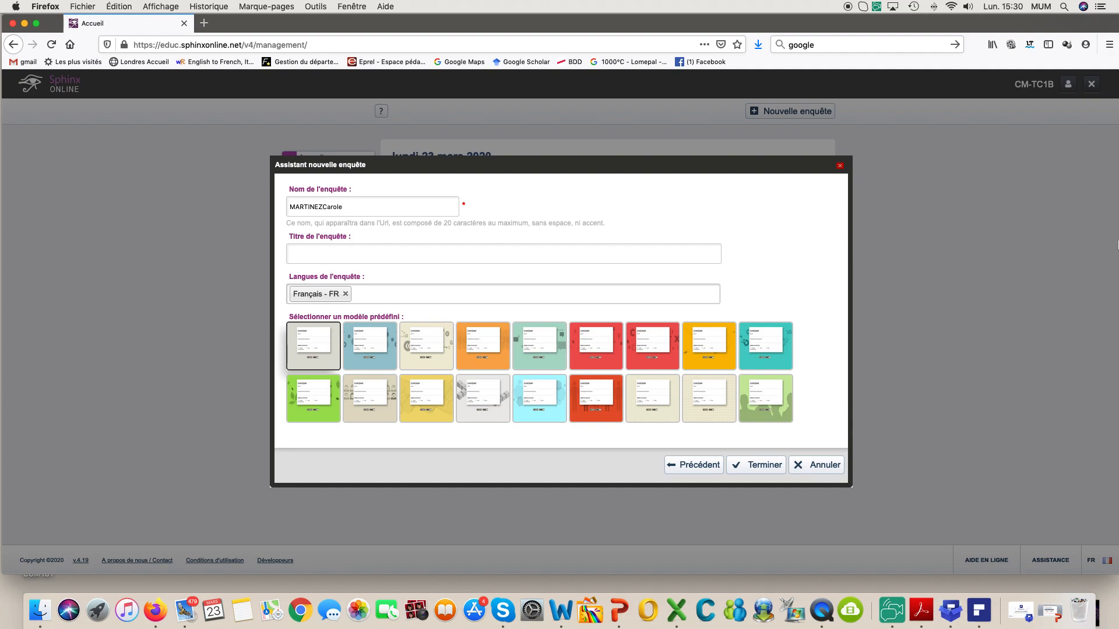
pyautogui.click(337, 251)
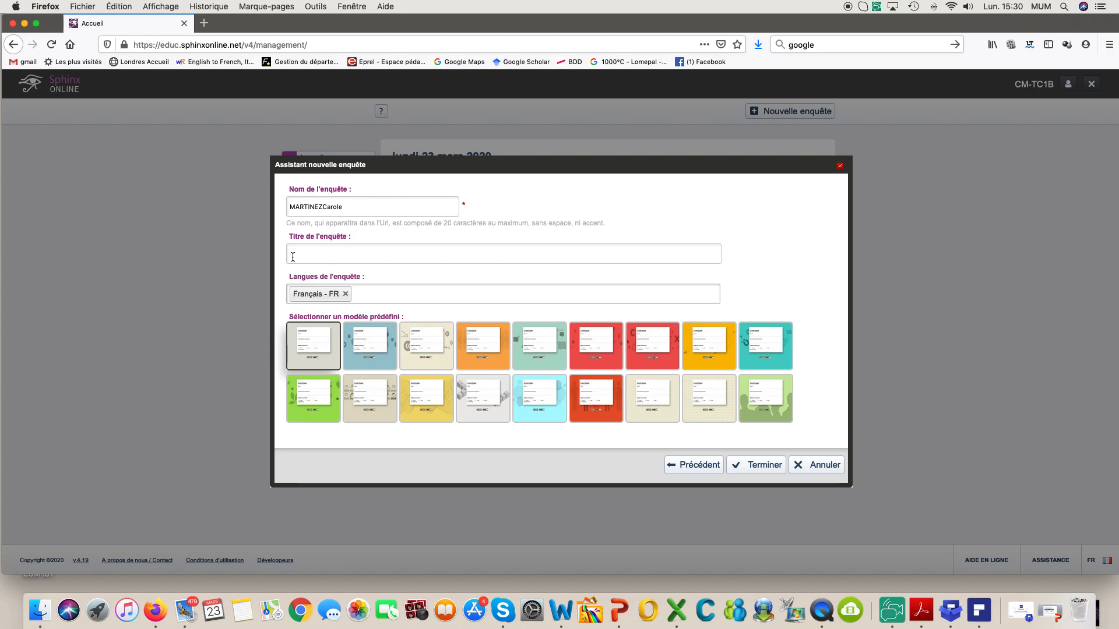
pyautogui.write('NOMYVILLE')
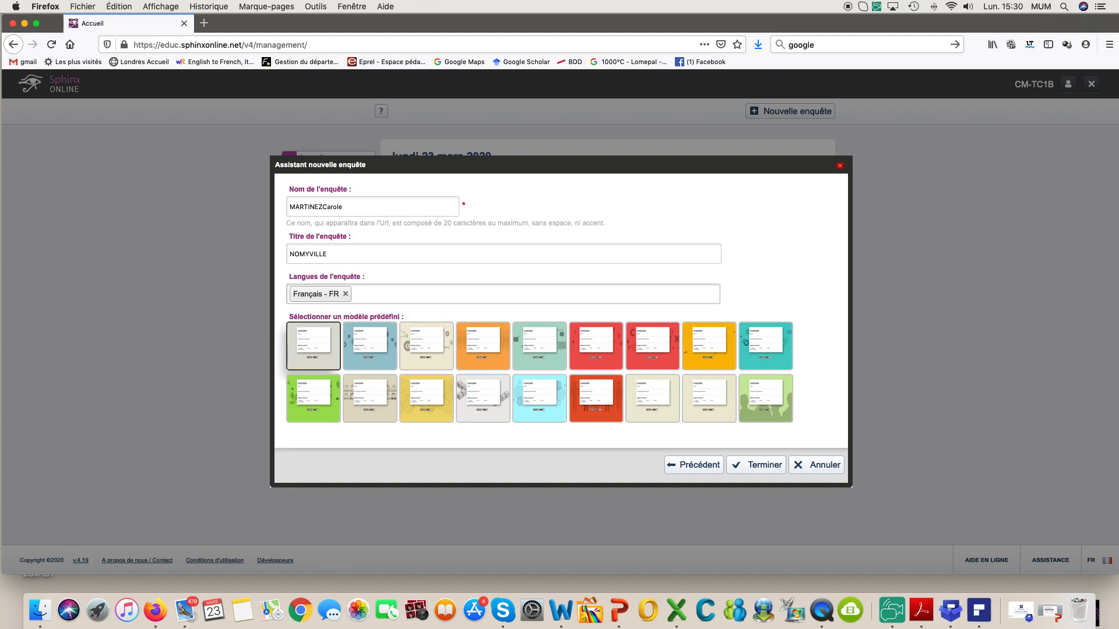
pyautogui.write(", la plaine de jeux d'in")
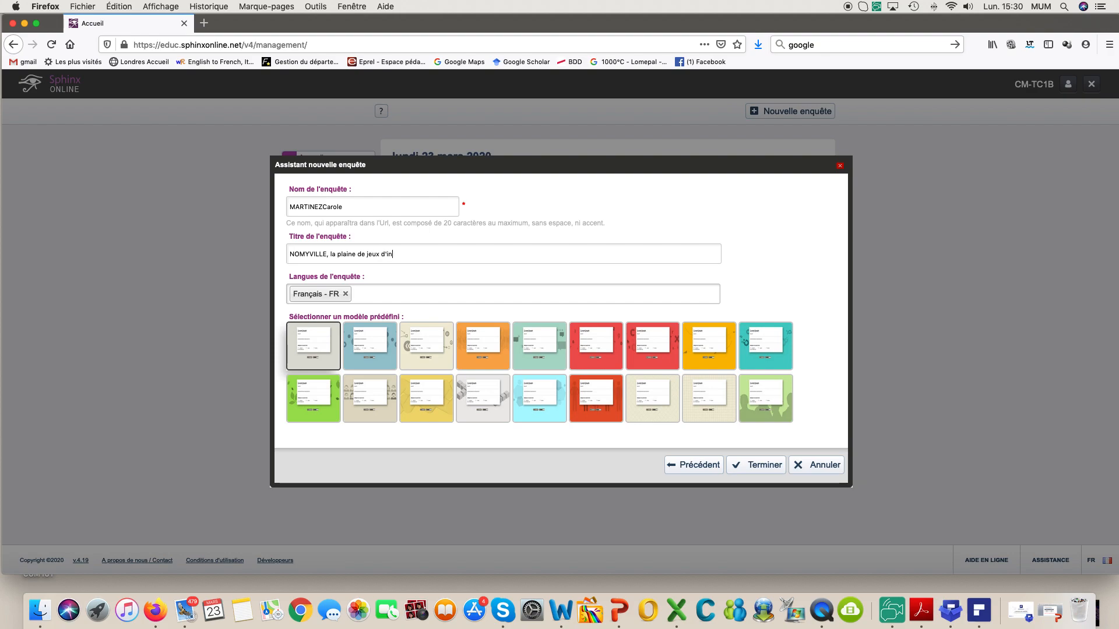
pyautogui.write('térieur imaginée par Aurélie')
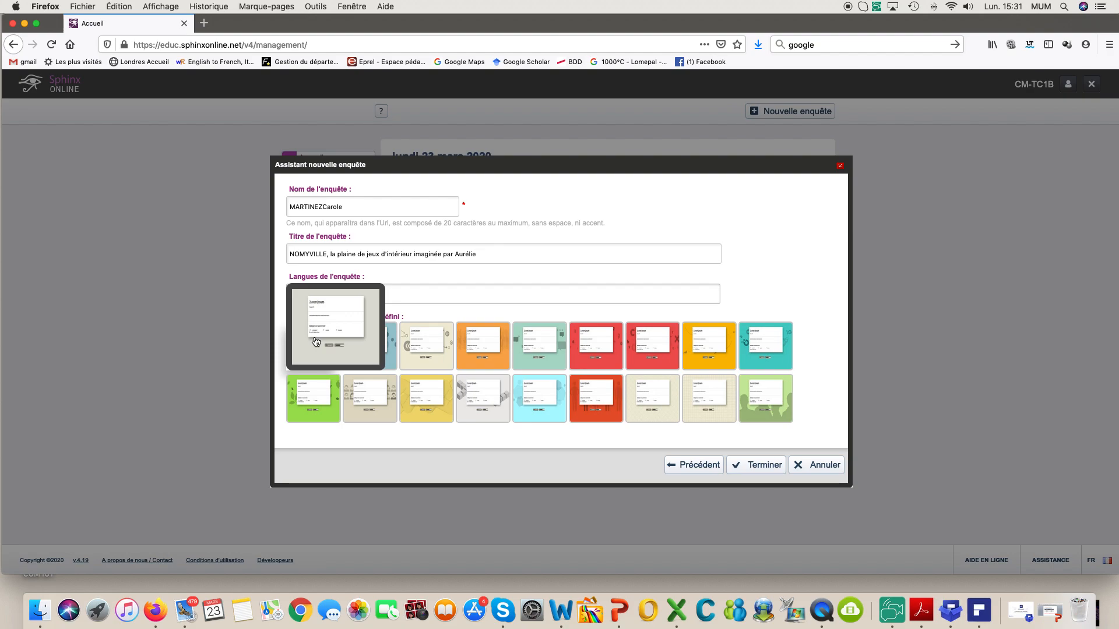
pyautogui.click(763, 466)
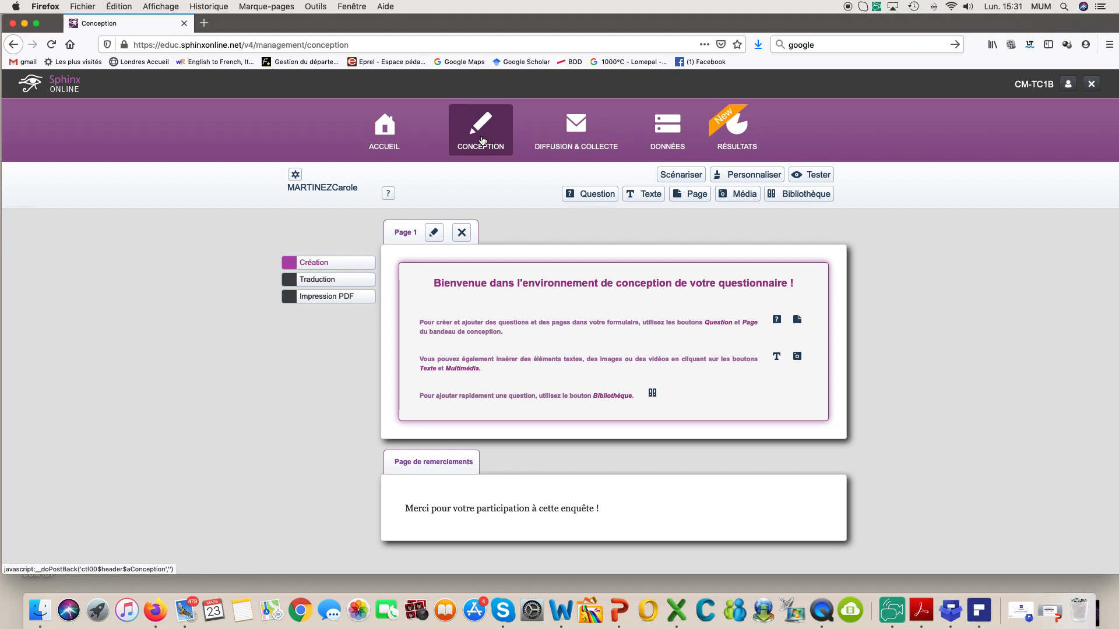
# Step: Browse the Diffusion, Données and Résultats tabs and dismiss the DATAVIV promotion
pyautogui.click(569, 137)
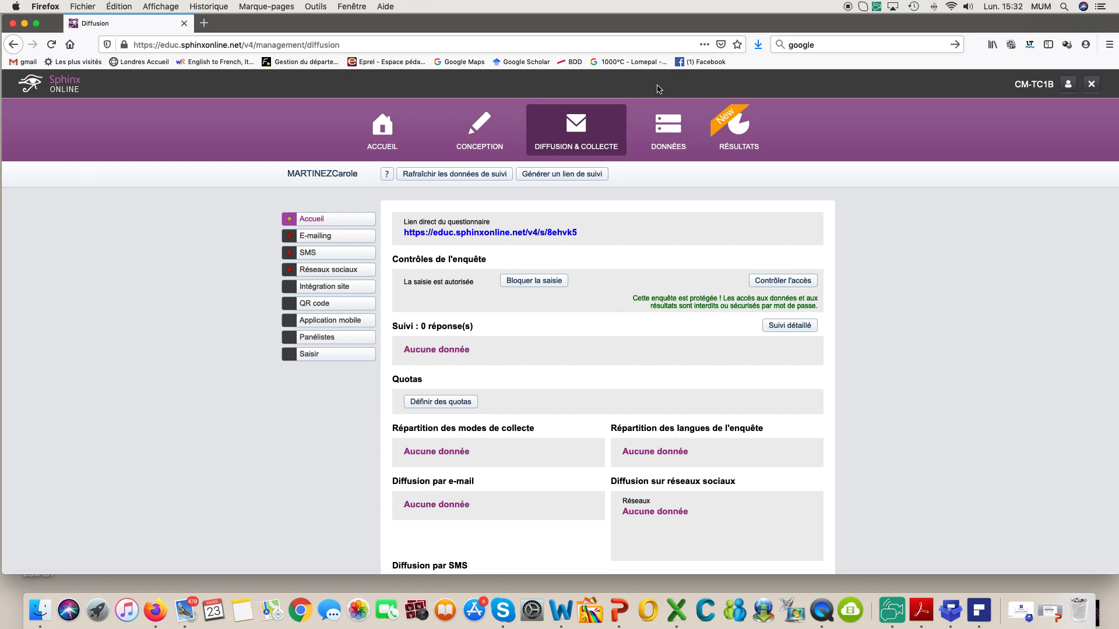
pyautogui.click(669, 129)
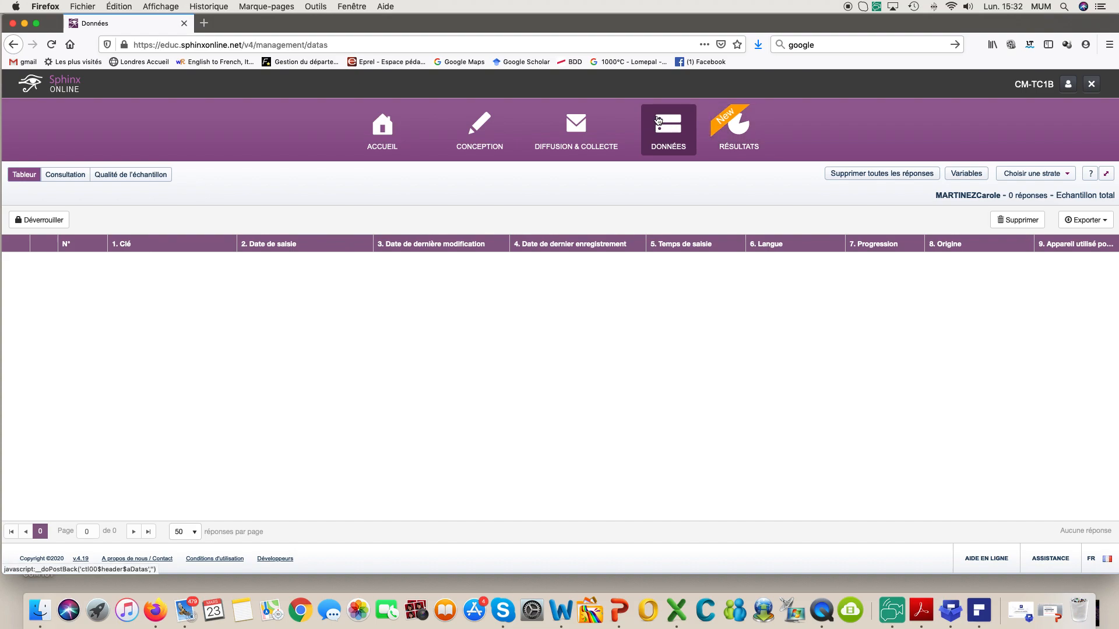
pyautogui.click(737, 123)
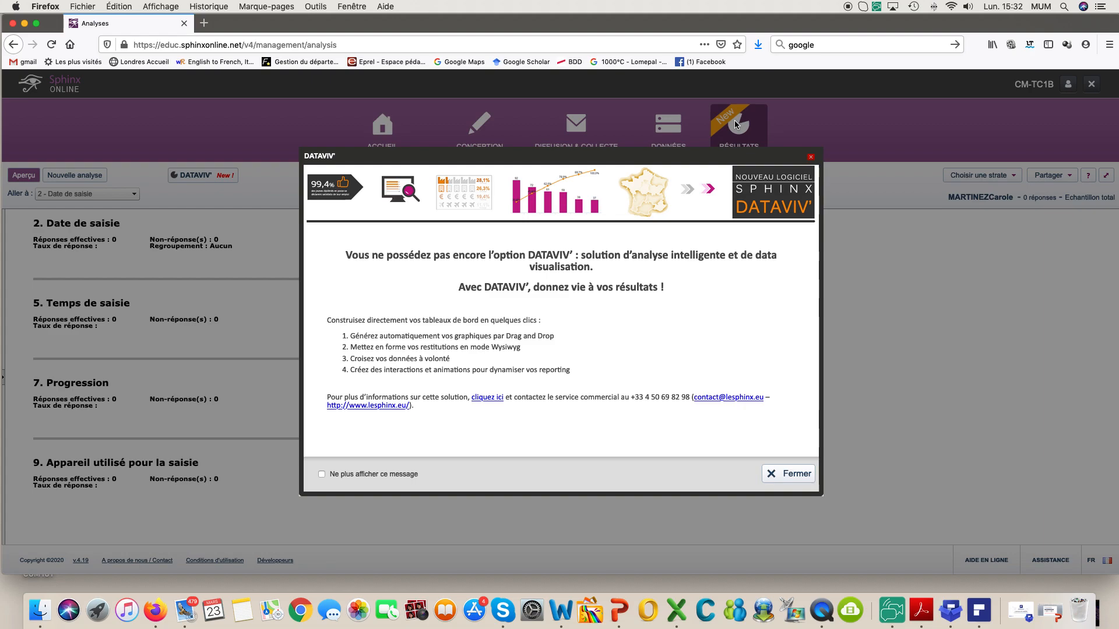
pyautogui.click(793, 476)
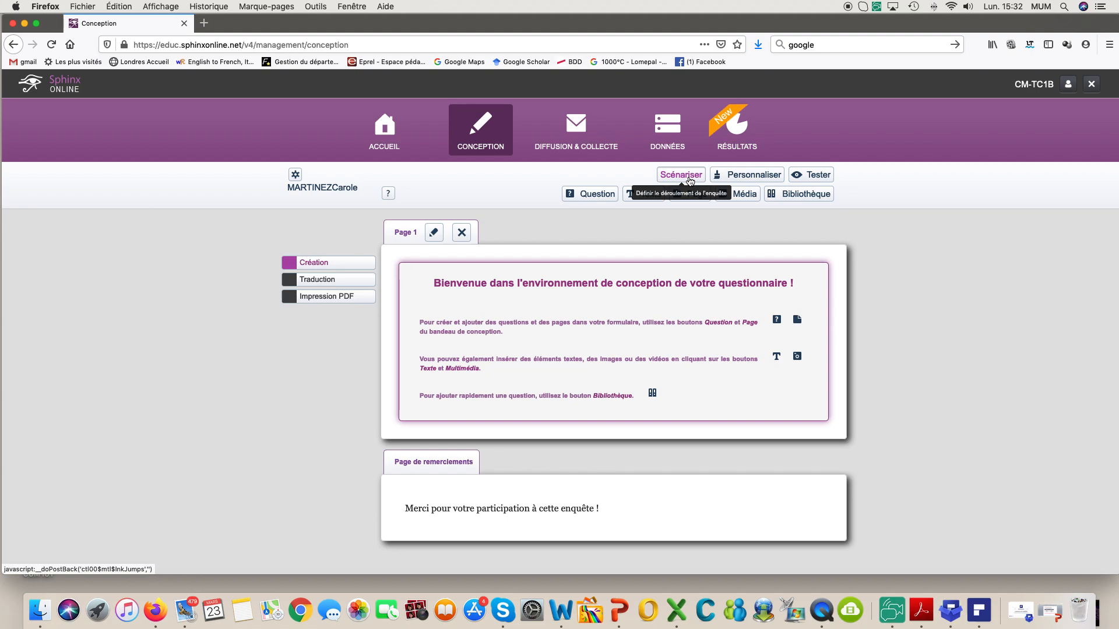
pyautogui.click(750, 178)
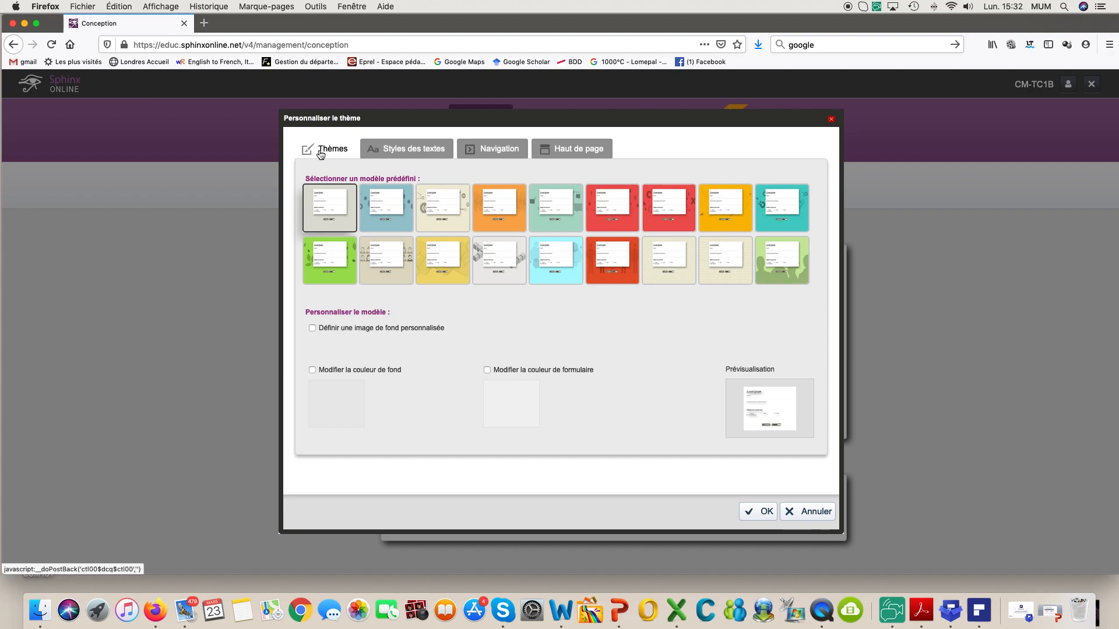
pyautogui.click(394, 152)
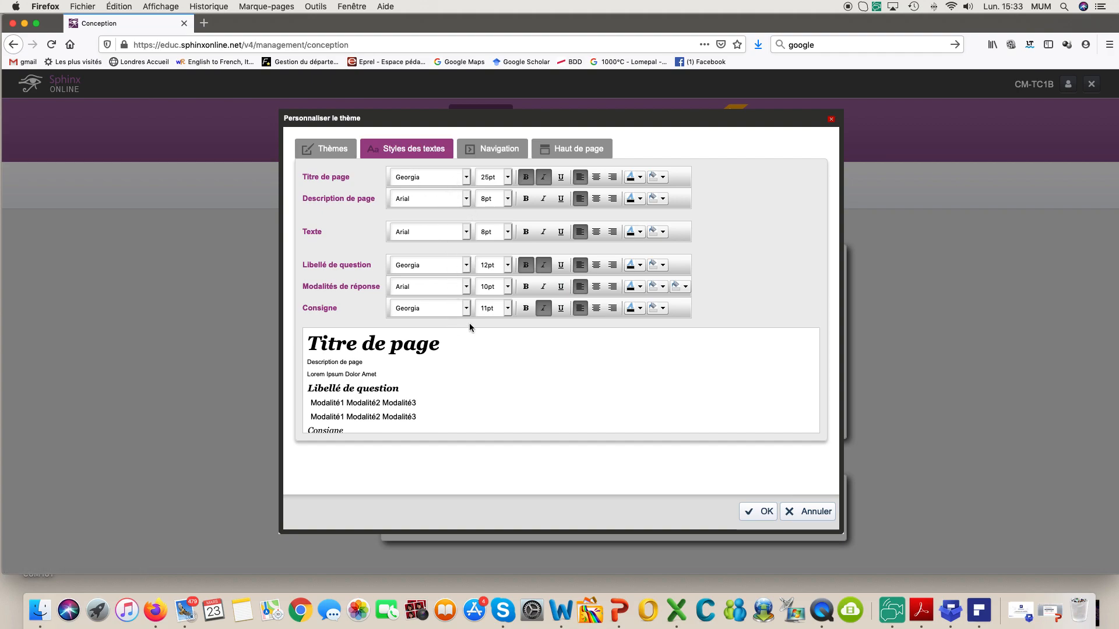
pyautogui.click(581, 152)
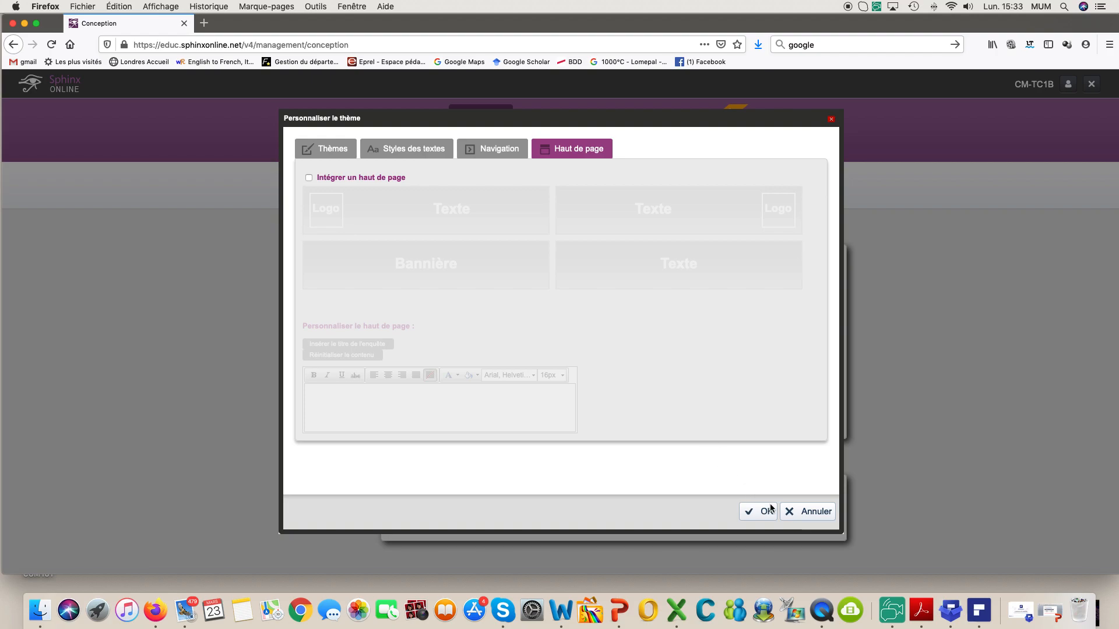
pyautogui.click(753, 516)
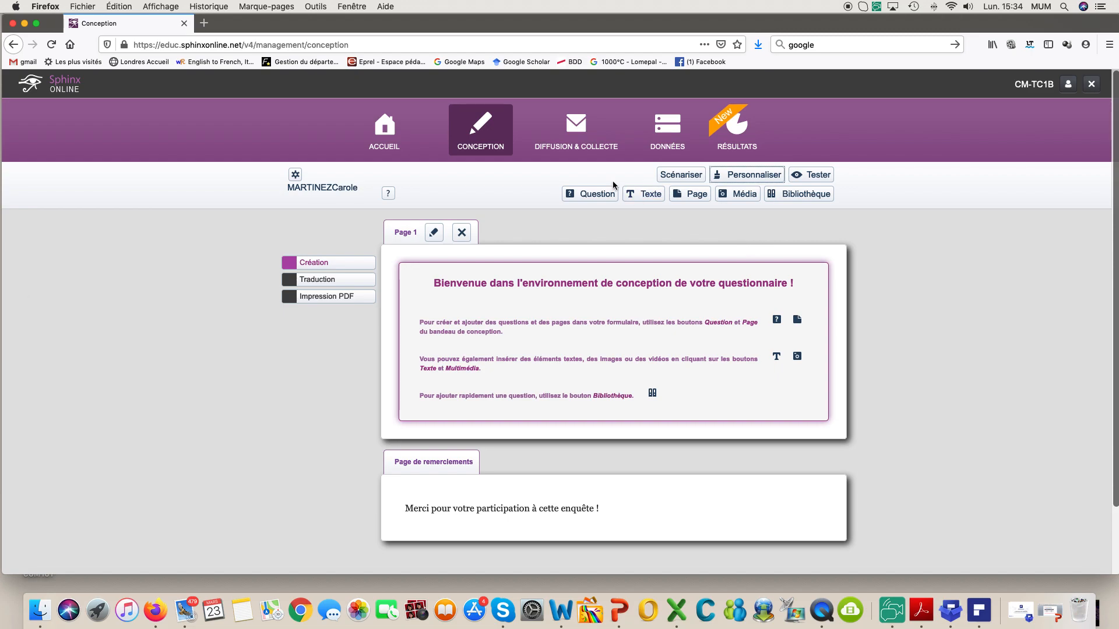
# Step: Open the Texte / Image / Multimédia editor to add a text block
pyautogui.click(640, 198)
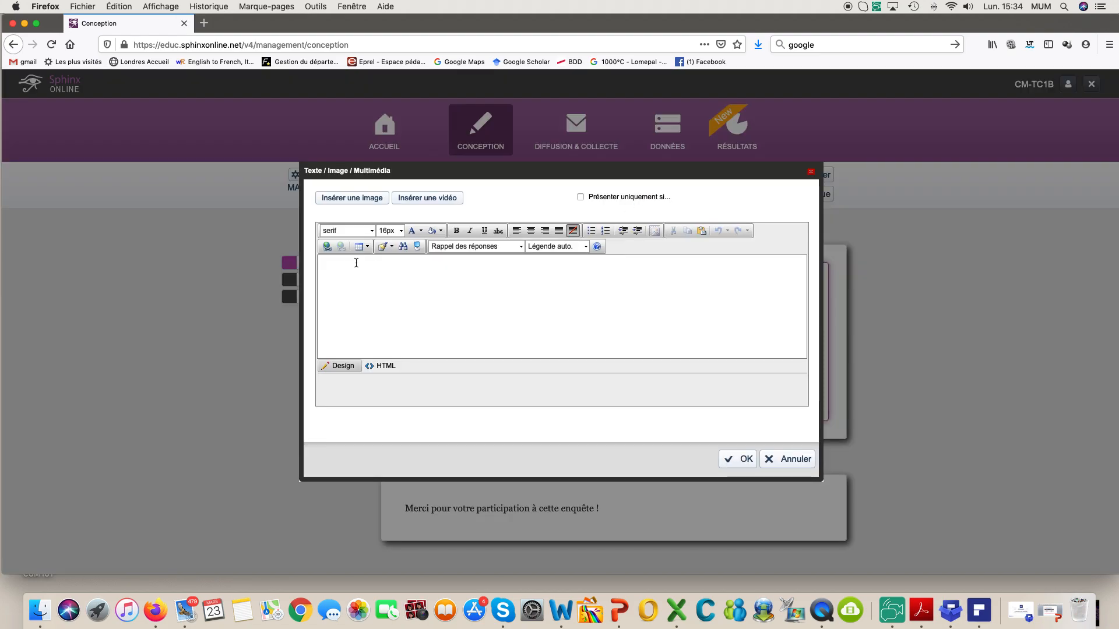
# Step: Write 'Bonjour,' and the éducatrice spécialisée "Enfance et Petite Enfance" introduction, saving it to Page 1
pyautogui.click(354, 271)
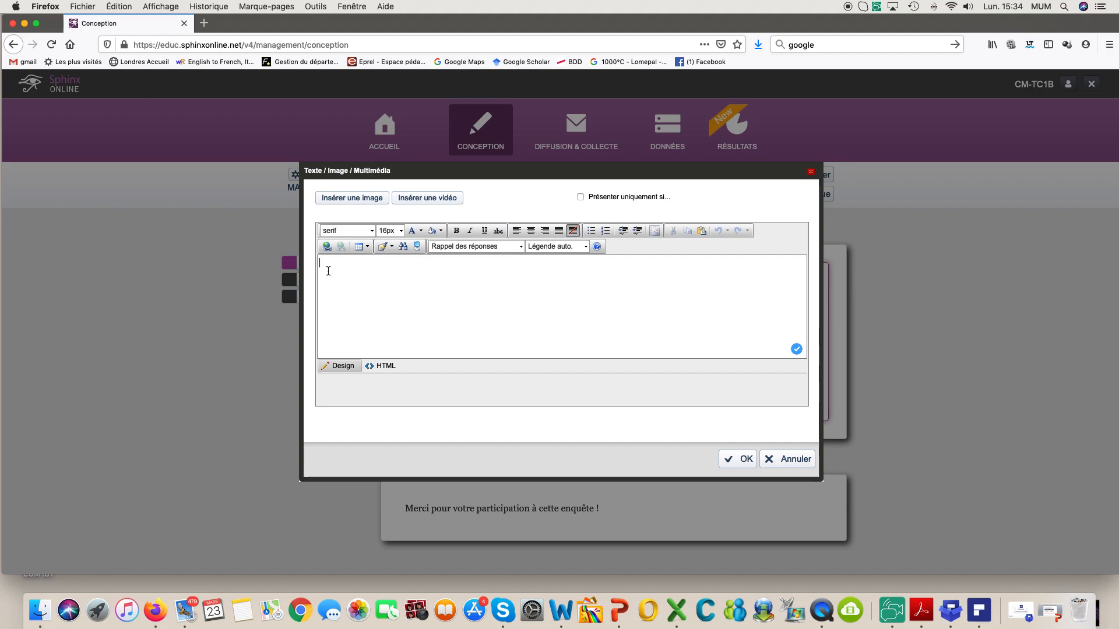
pyautogui.write('Bonjour,')
pyautogui.press('Return')
pyautogui.write('Aurélie, éducatrice spécia')
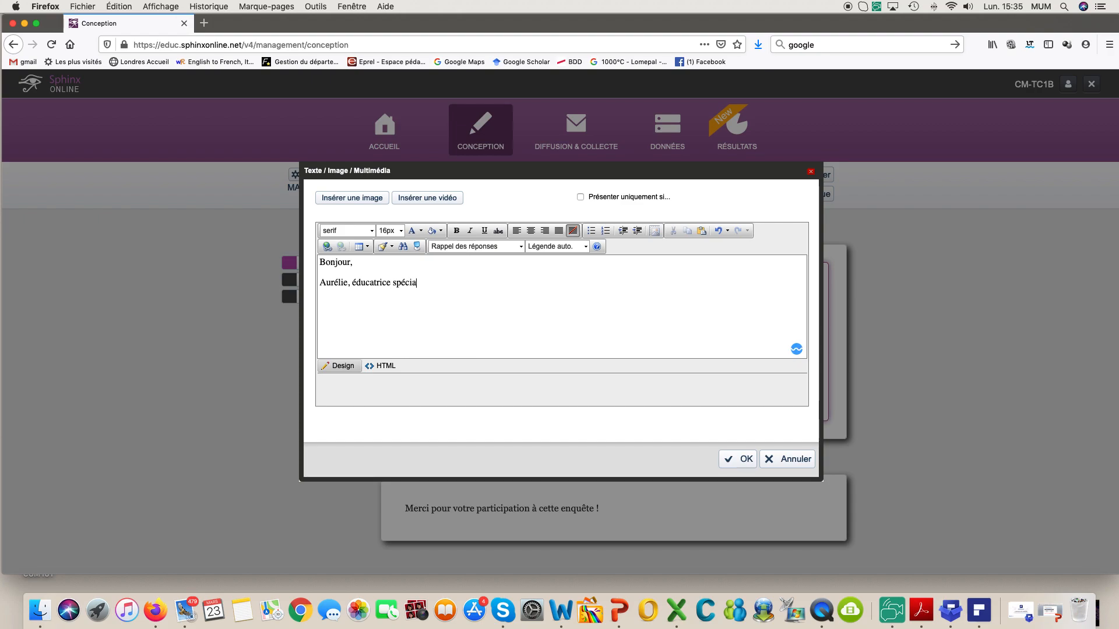
pyautogui.write('lisée "Enfan')
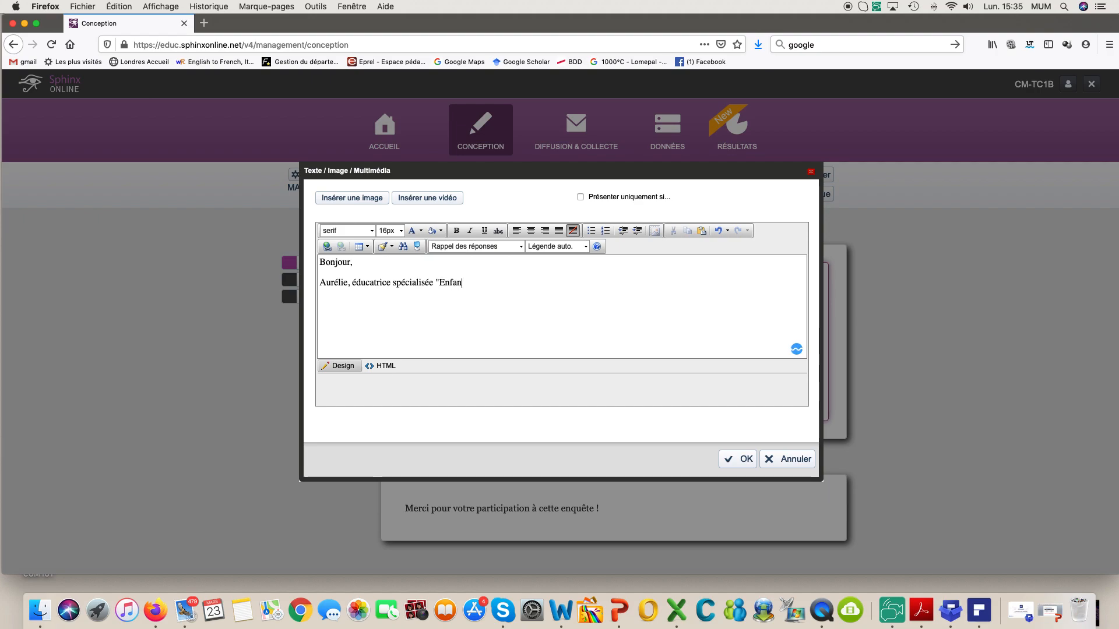
pyautogui.write('ce et Petite Enfance"...')
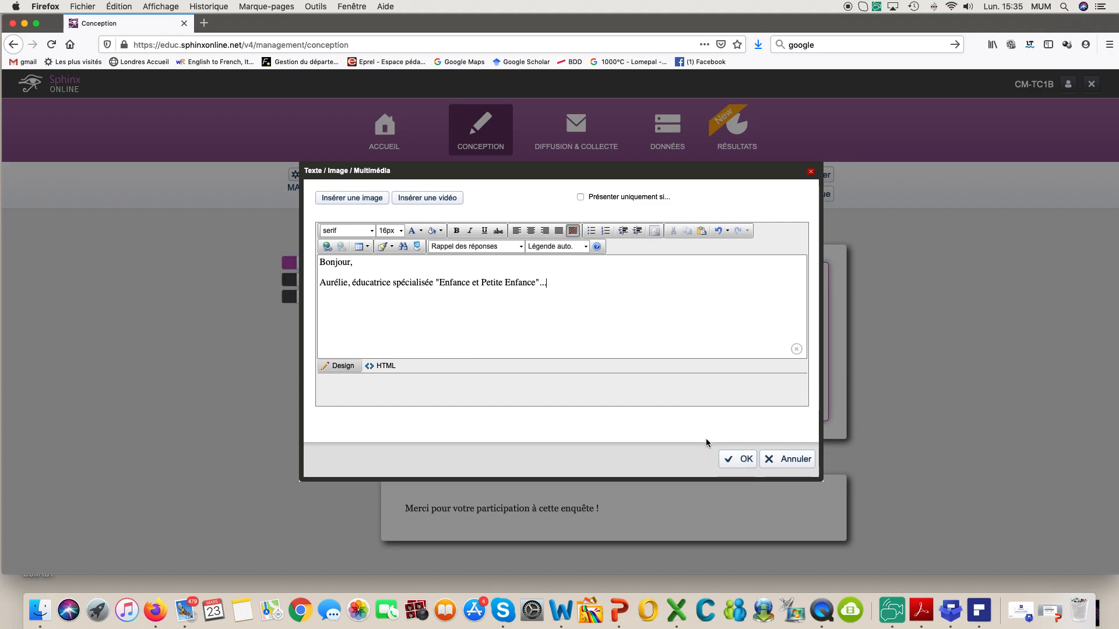
pyautogui.click(732, 463)
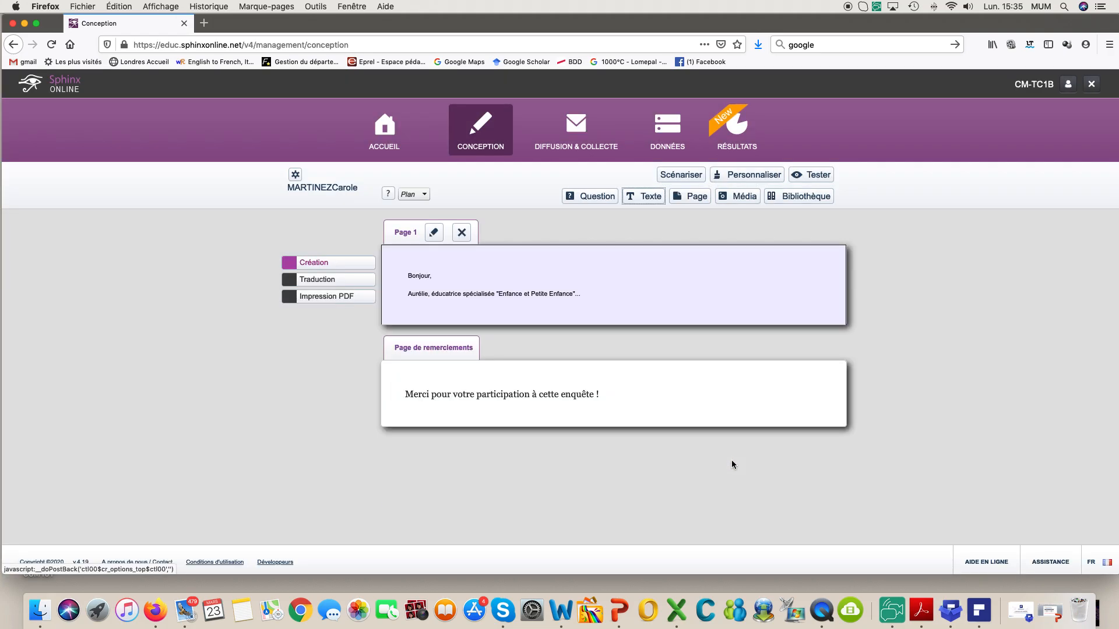
pyautogui.moveTo(513, 271)
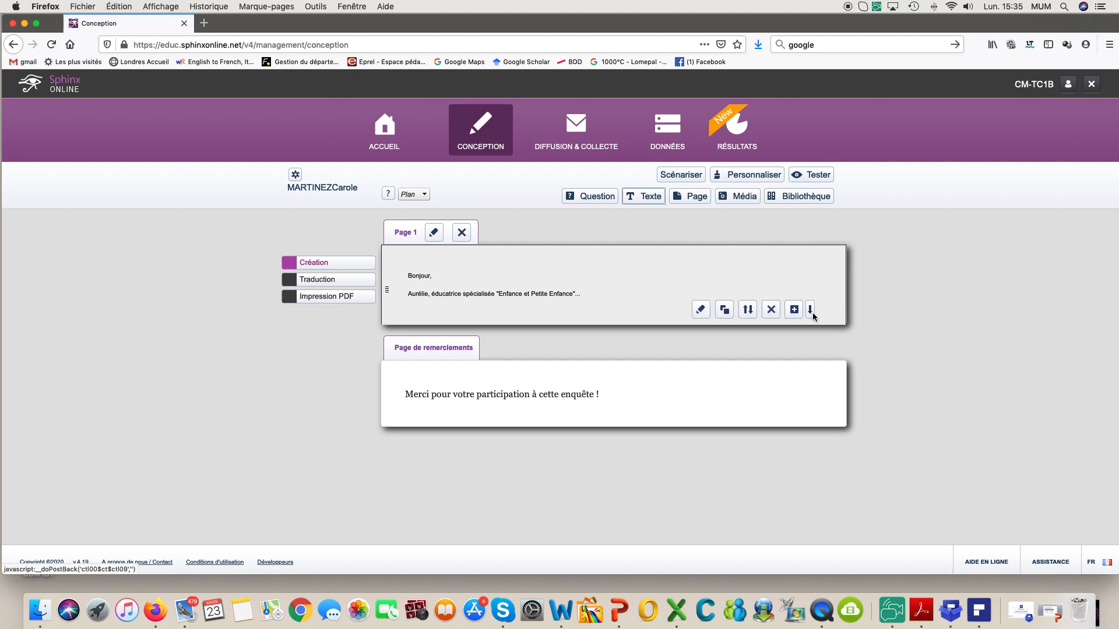
pyautogui.click(701, 318)
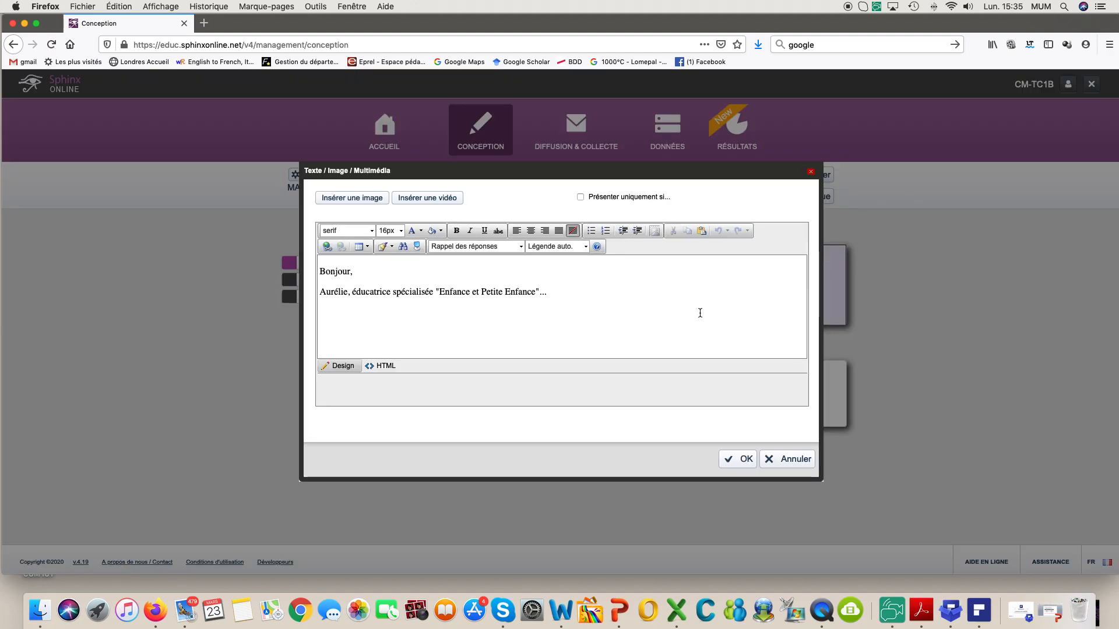
# Step: Confirm the welcome text block so Page 1 shows the two-line greeting
pyautogui.click(542, 295)
pyautogui.click(735, 459)
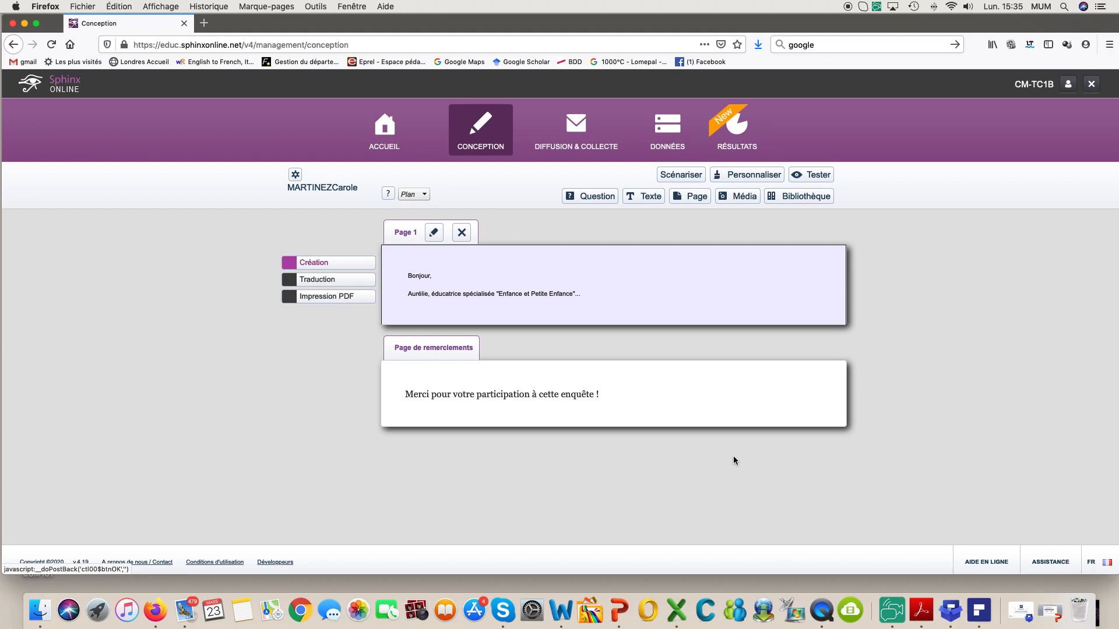
pyautogui.moveTo(748, 289)
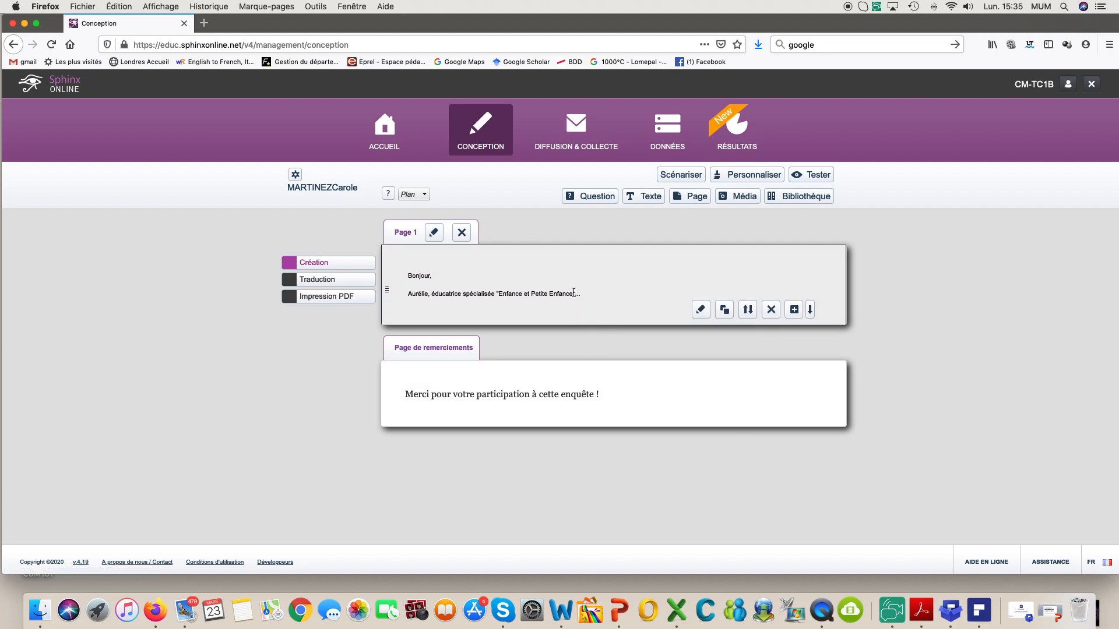
pyautogui.moveTo(704, 295)
pyautogui.click(817, 178)
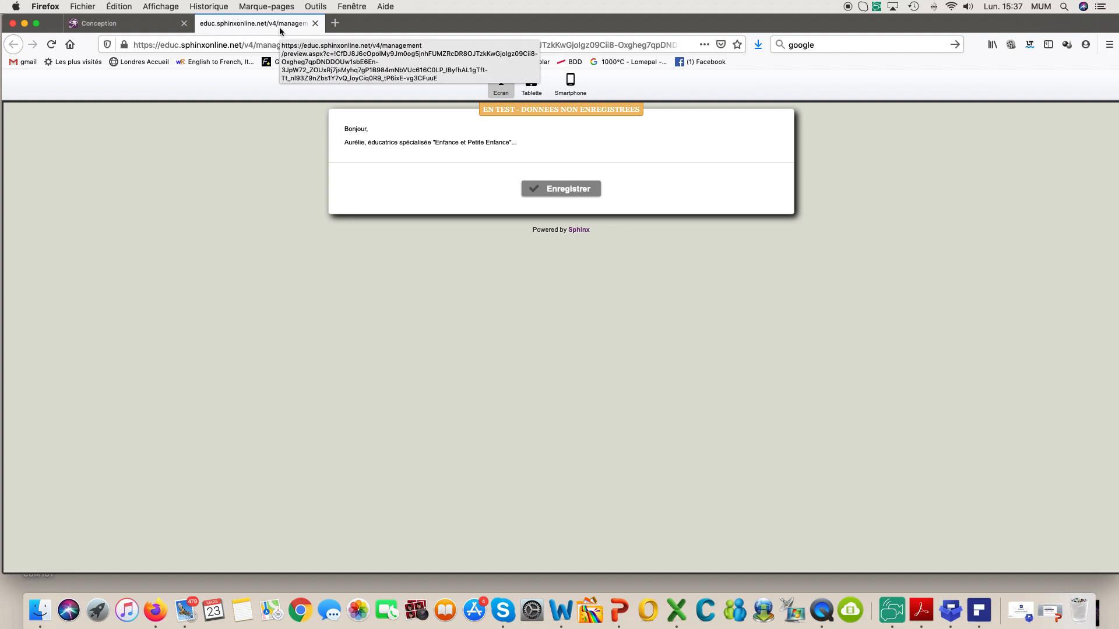
pyautogui.click(316, 24)
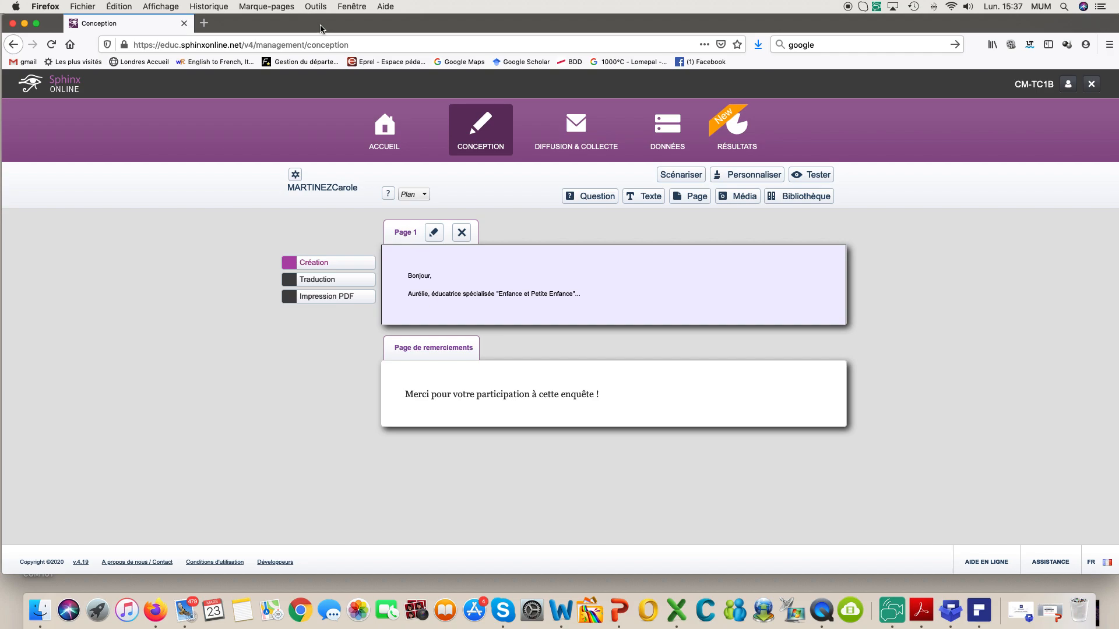
# Step: Make the page title text style Trebuchet MS 12pt with bold and italic turned off
pyautogui.click(730, 177)
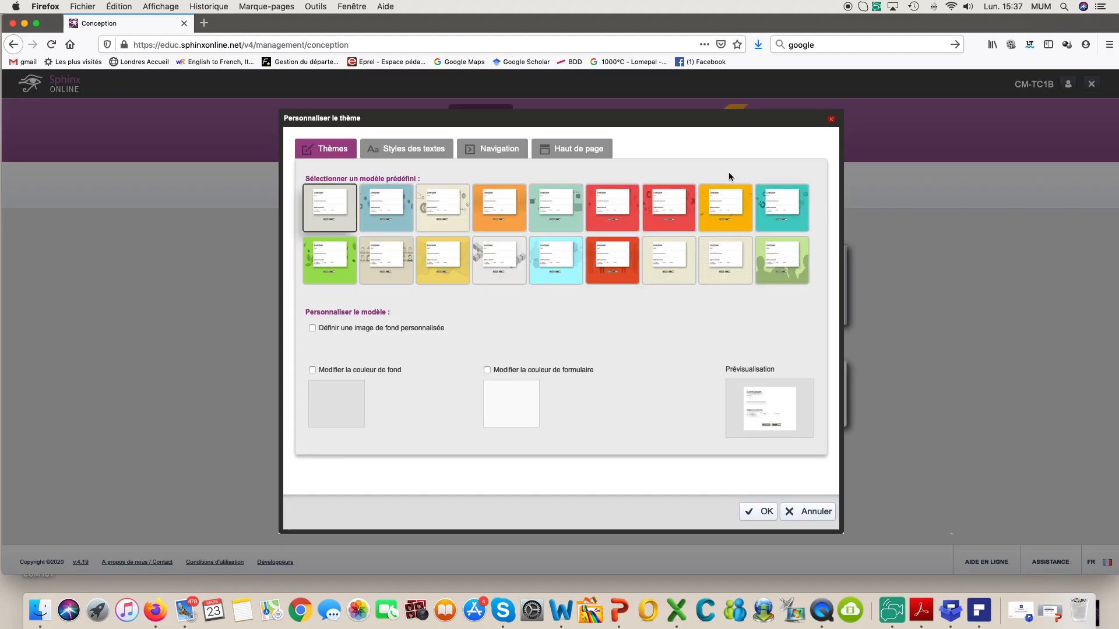
pyautogui.click(412, 149)
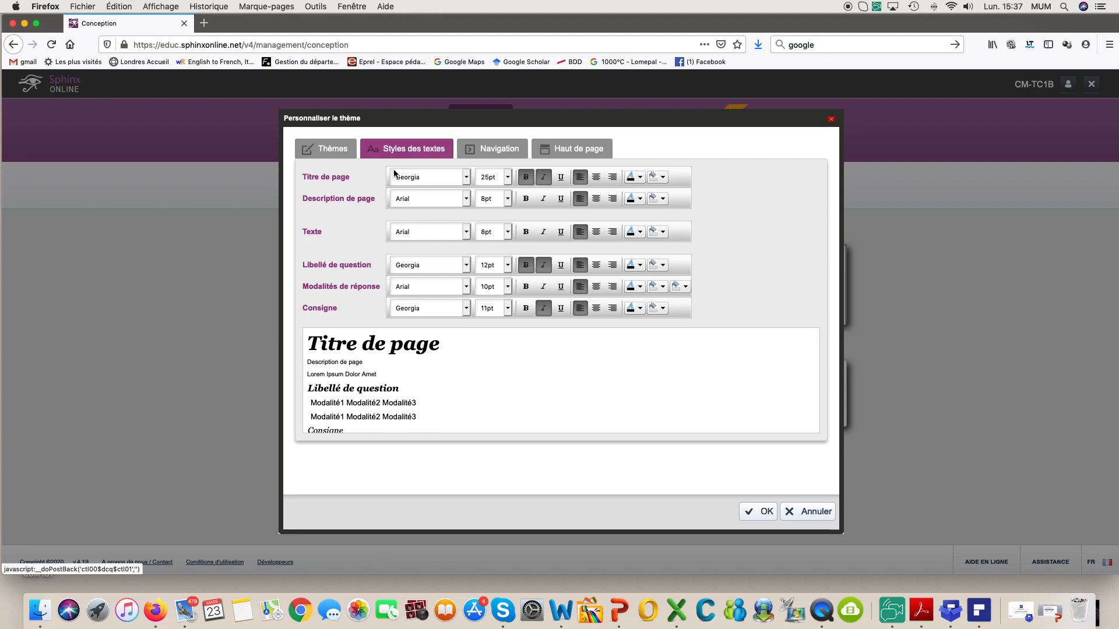
pyautogui.click(467, 178)
pyautogui.click(467, 178)
pyautogui.click(466, 178)
pyautogui.click(459, 133)
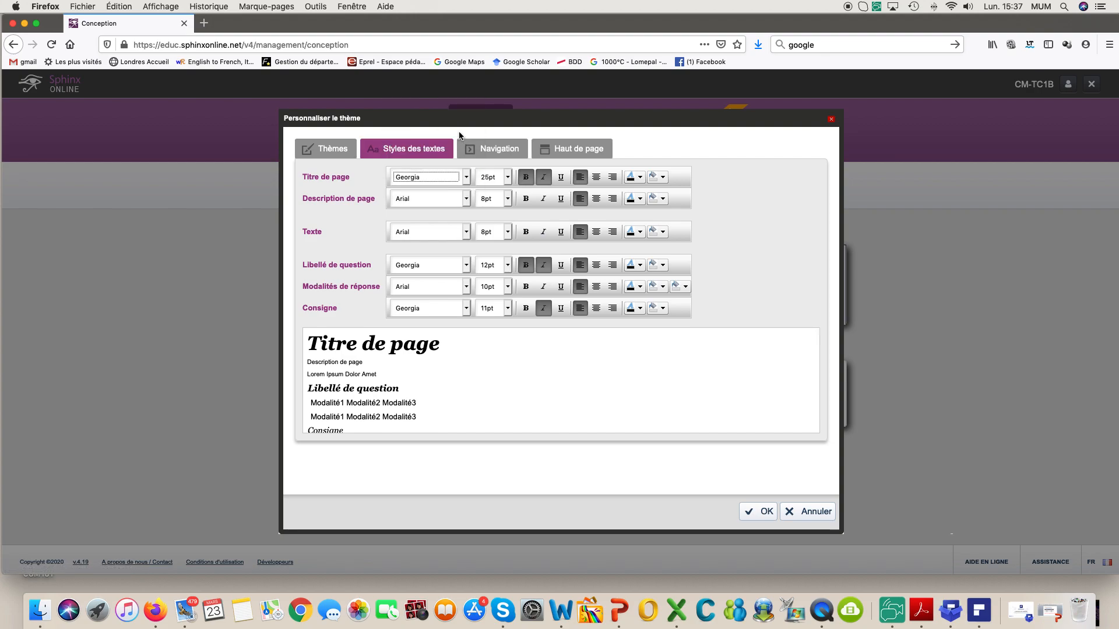
pyautogui.click(467, 178)
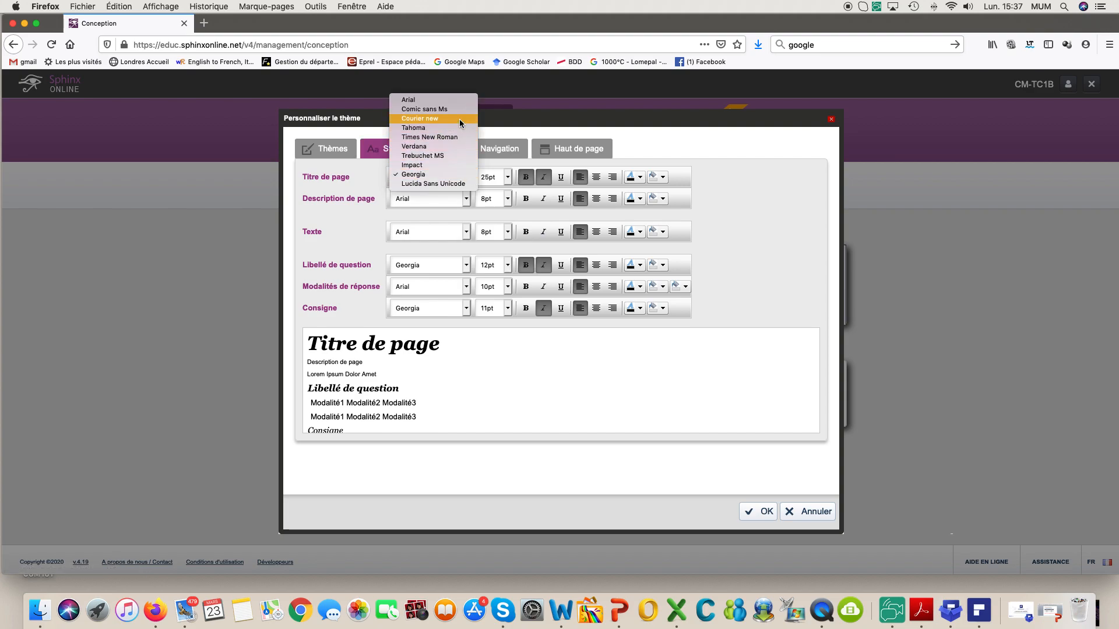
pyautogui.click(460, 155)
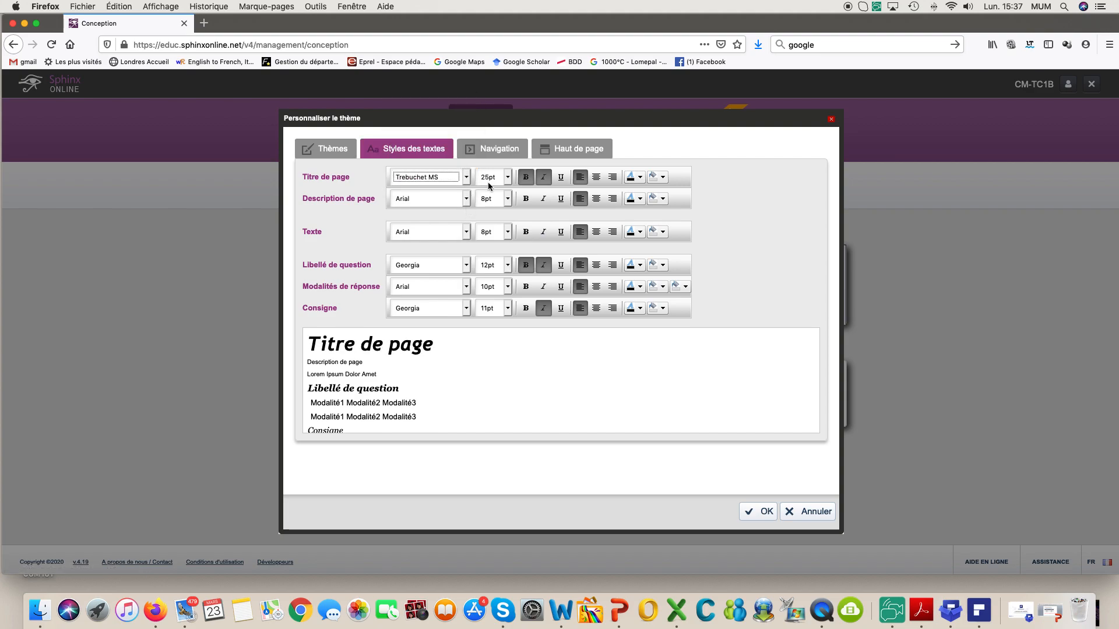
pyautogui.click(508, 177)
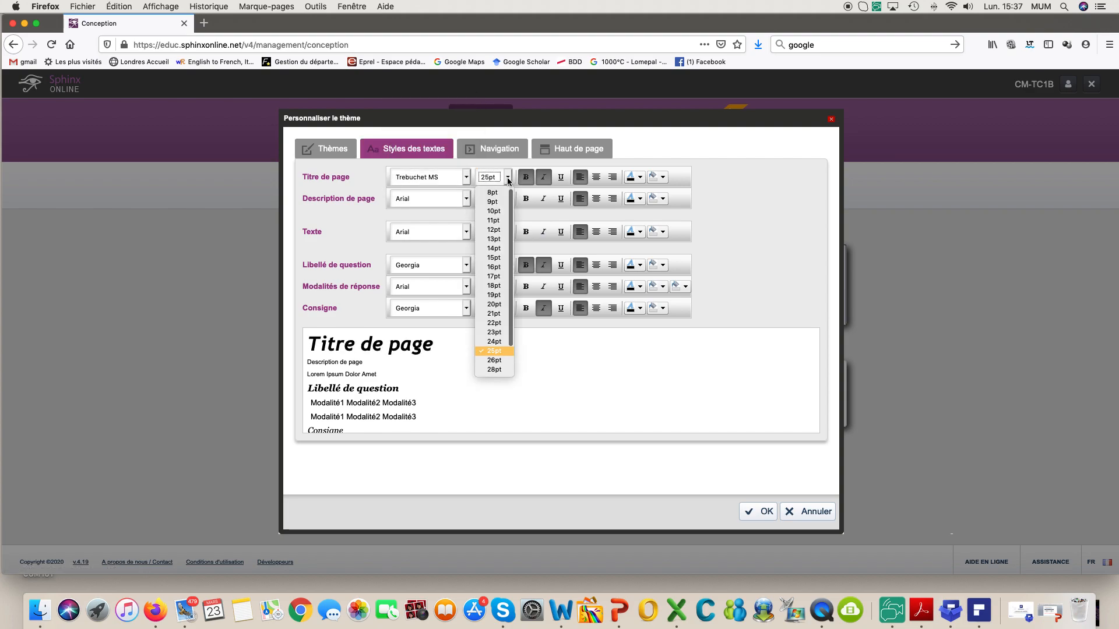
pyautogui.click(494, 230)
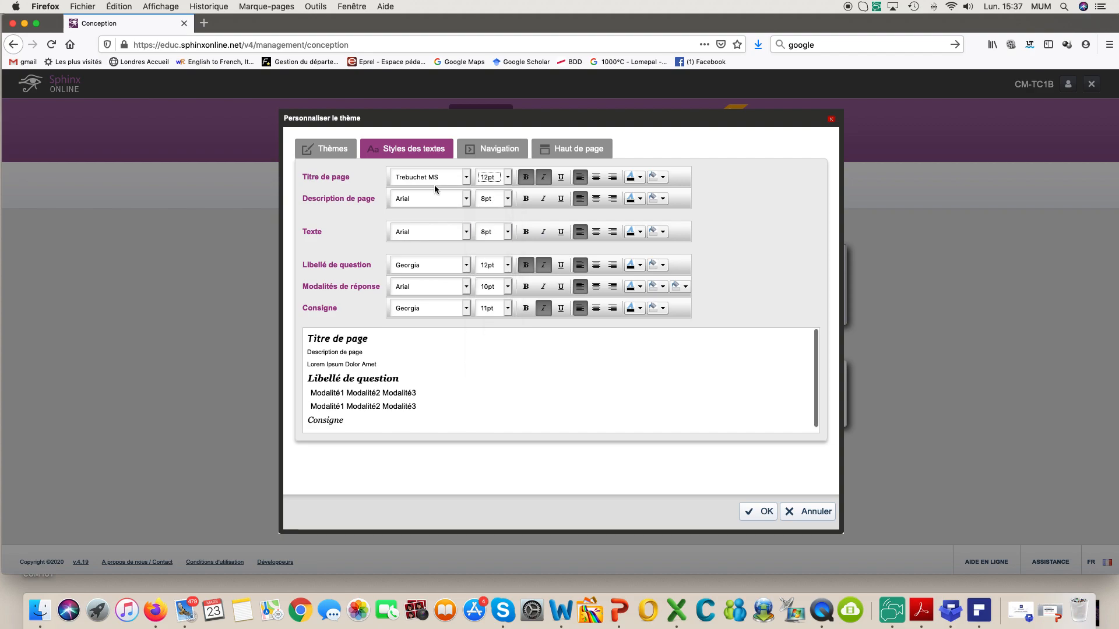
pyautogui.click(529, 181)
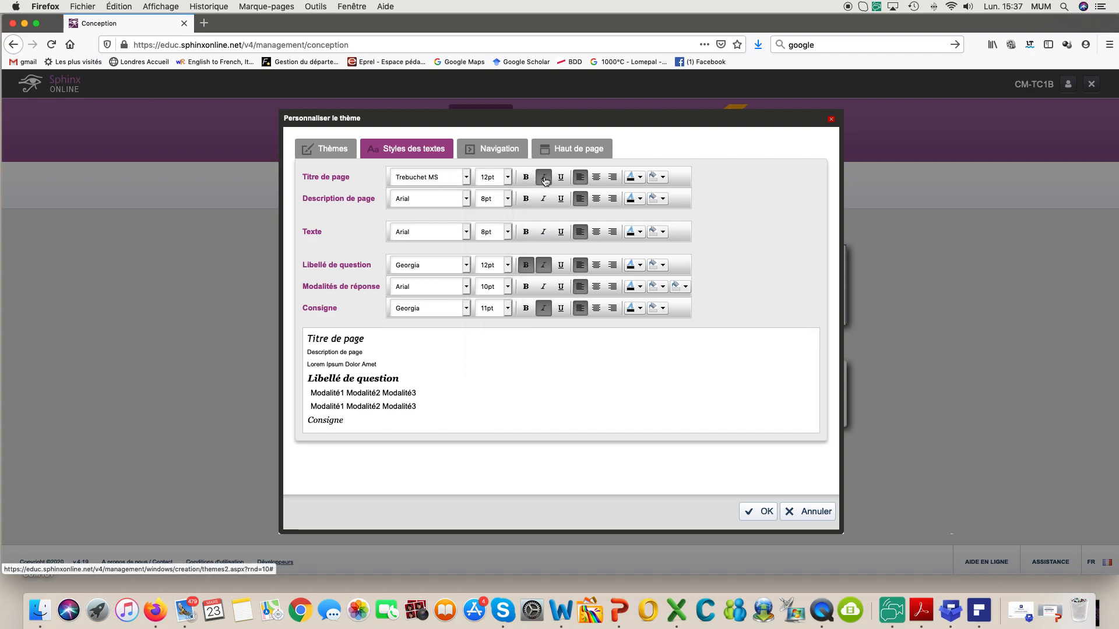
pyautogui.click(543, 178)
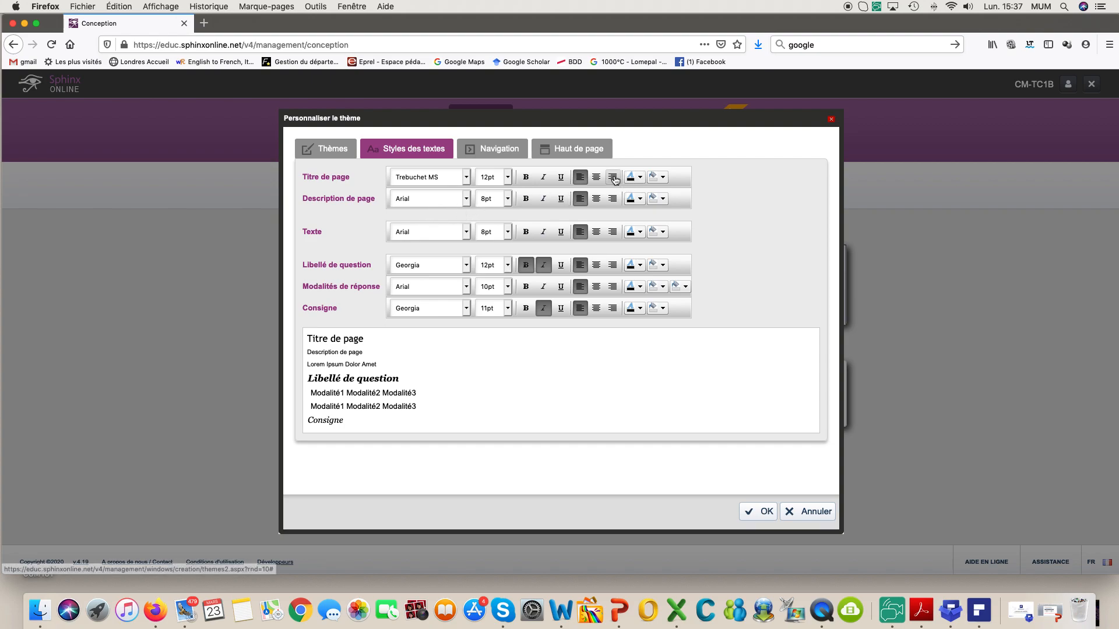
# Step: Set the page description to Trebuchet MS 12pt and the page title to 14pt pink #ff0066
pyautogui.click(465, 201)
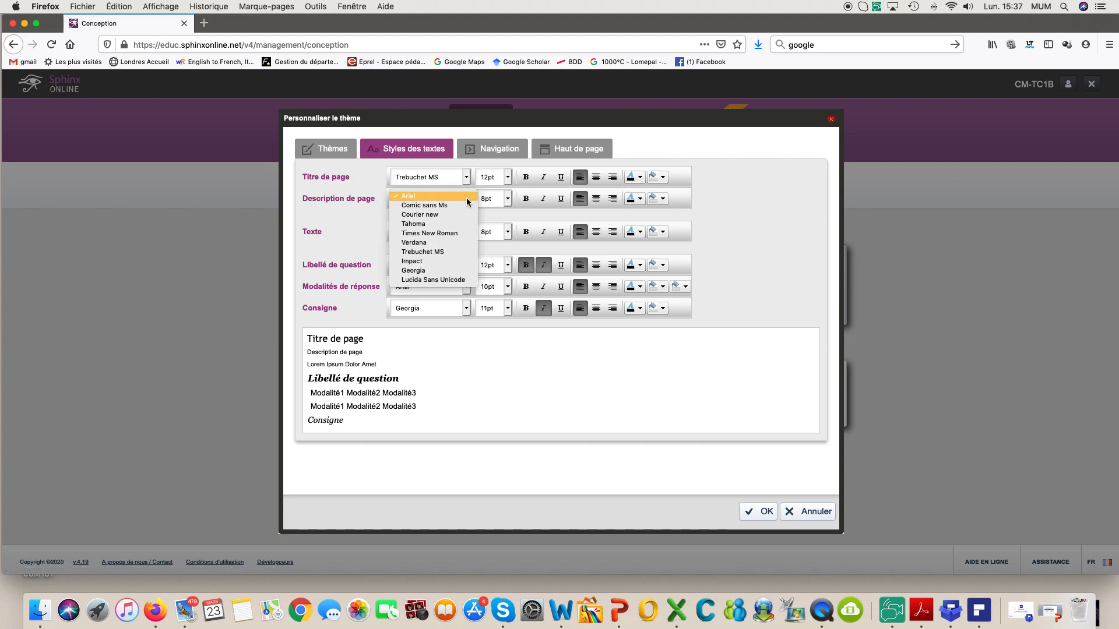
pyautogui.click(460, 252)
pyautogui.click(507, 201)
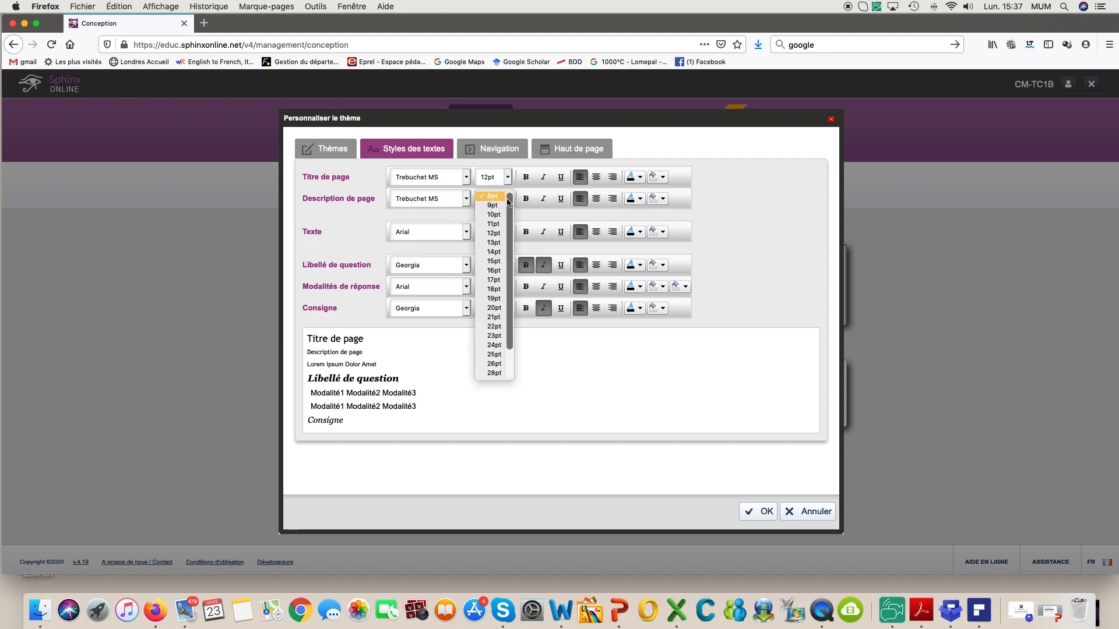
pyautogui.click(500, 234)
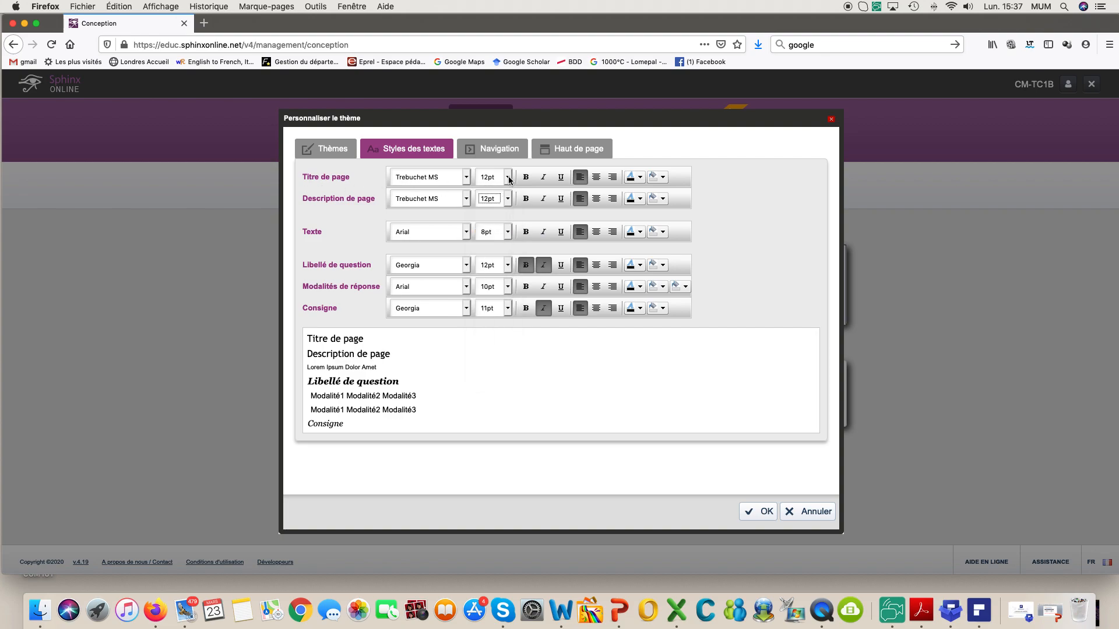
pyautogui.click(508, 177)
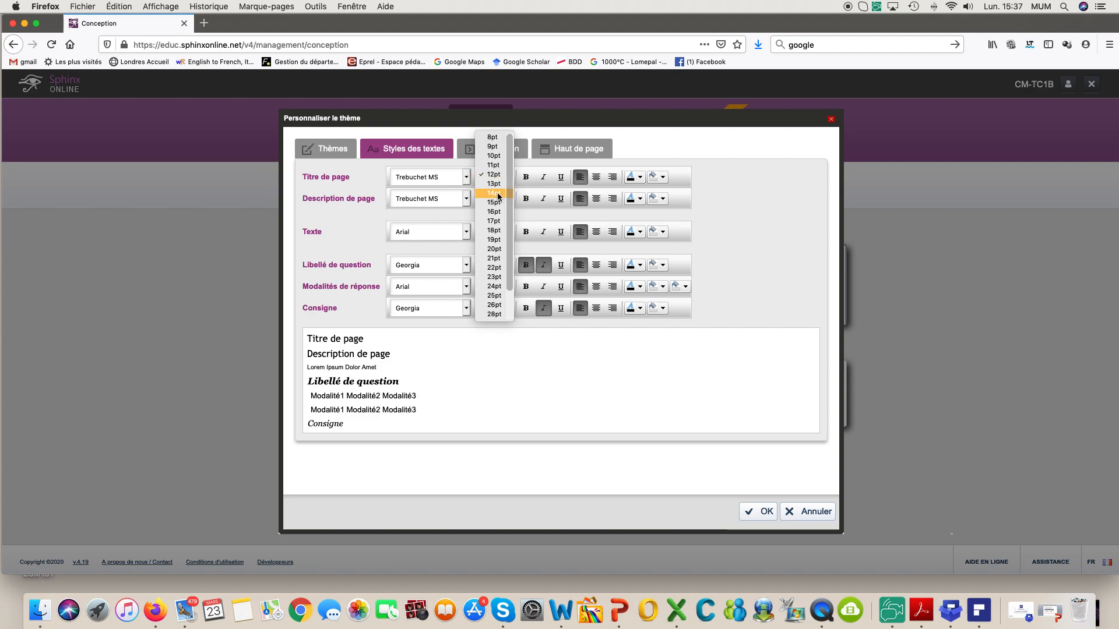
pyautogui.click(499, 197)
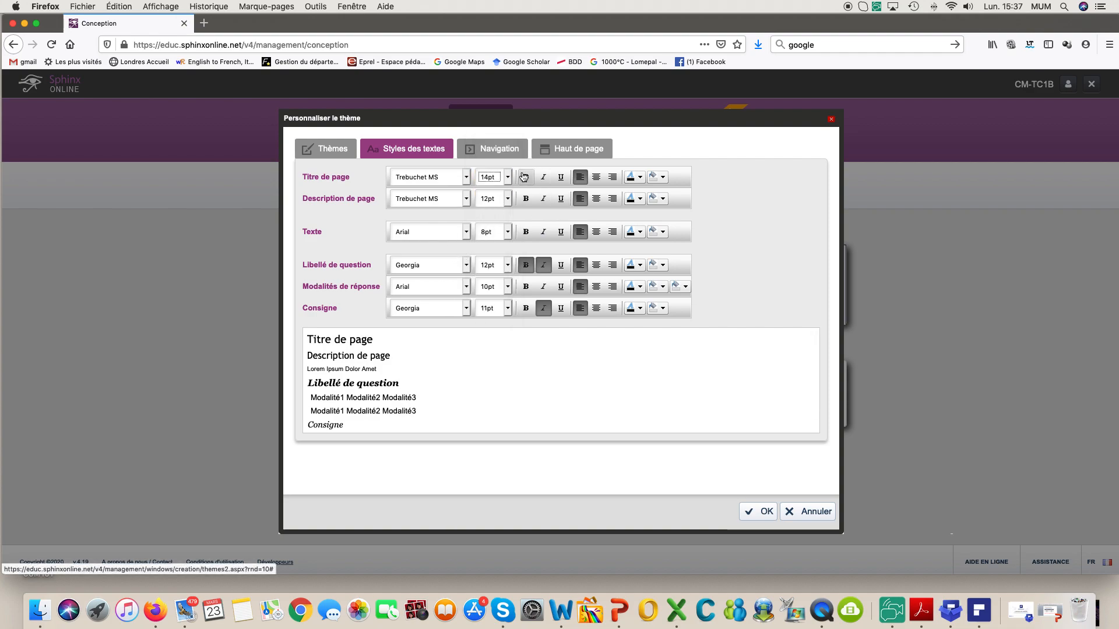
pyautogui.click(640, 177)
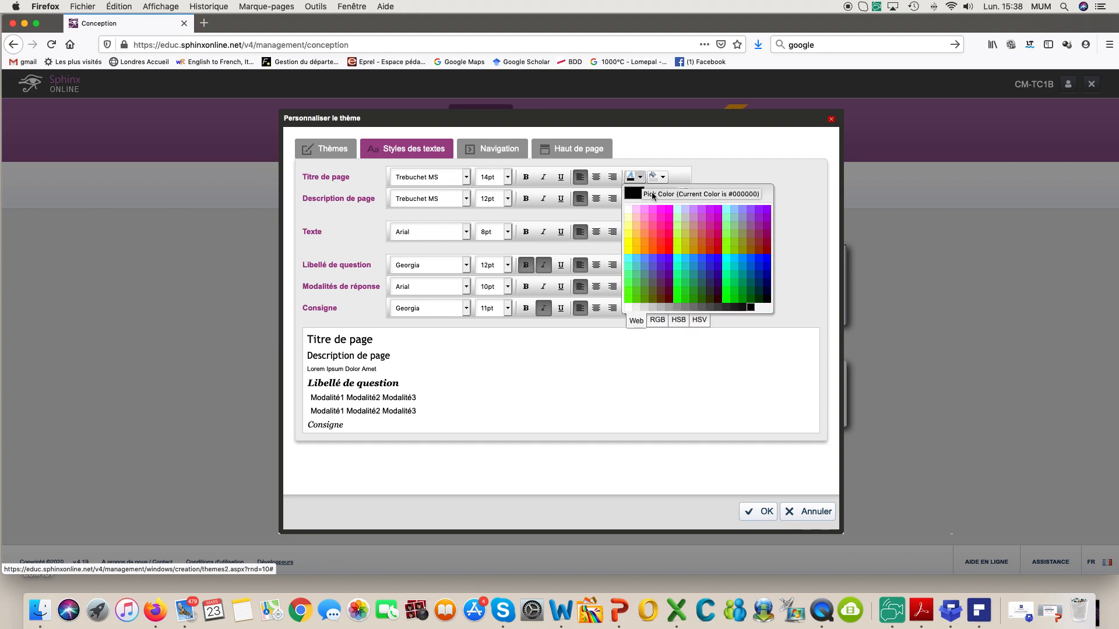
pyautogui.click(671, 238)
pyautogui.click(671, 238)
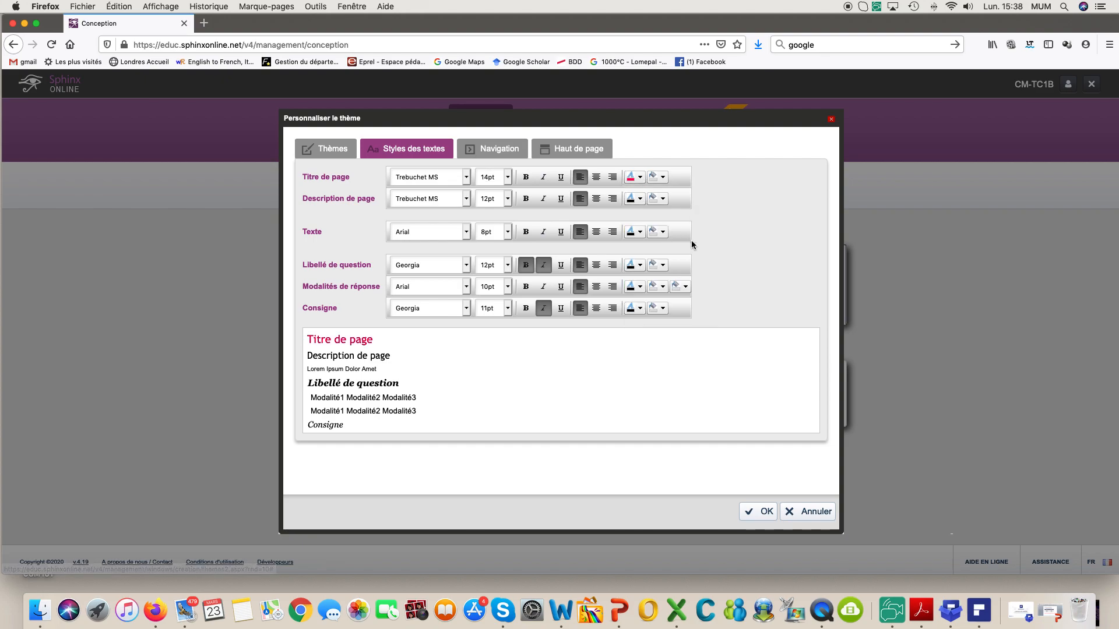
# Step: Set the Texte style to Trebuchet MS 12pt and question labels to Trebuchet MS without italics
pyautogui.click(465, 234)
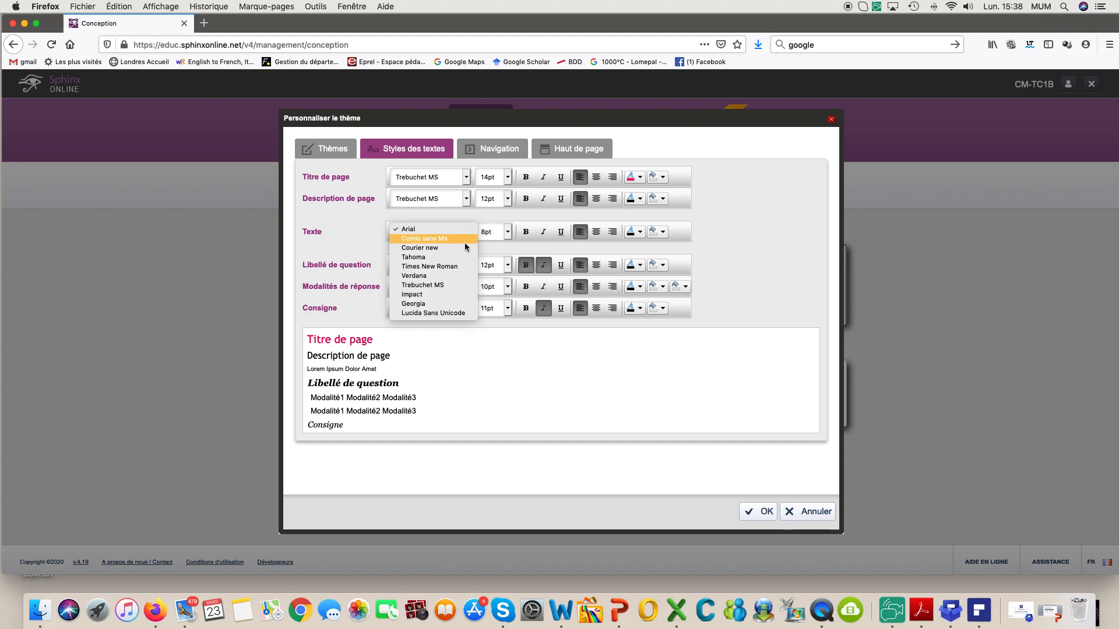
pyautogui.click(457, 285)
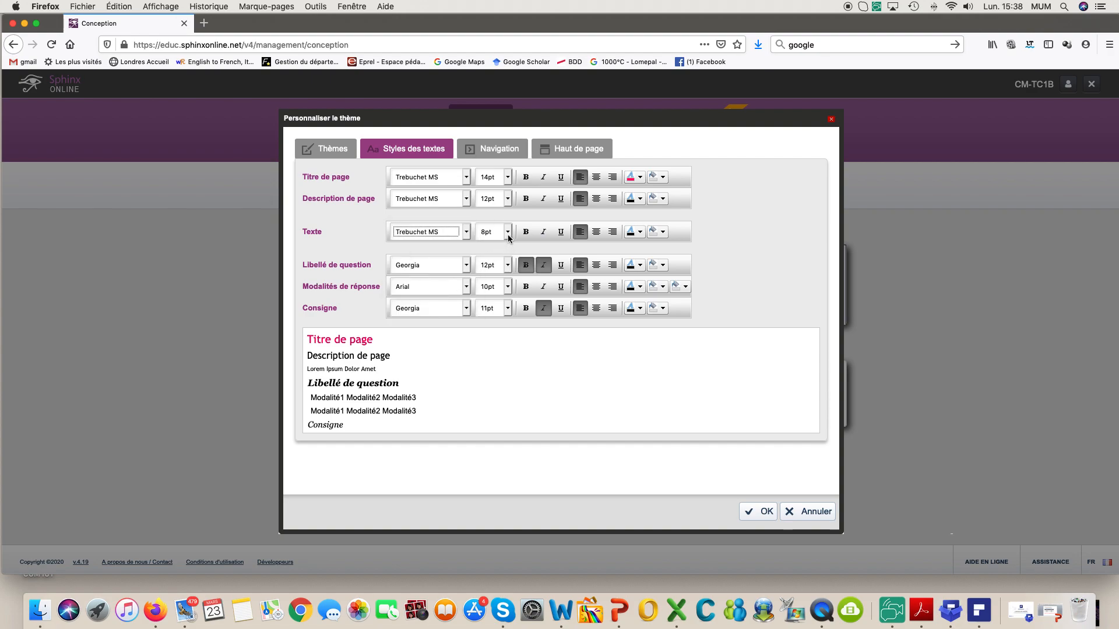
pyautogui.click(507, 235)
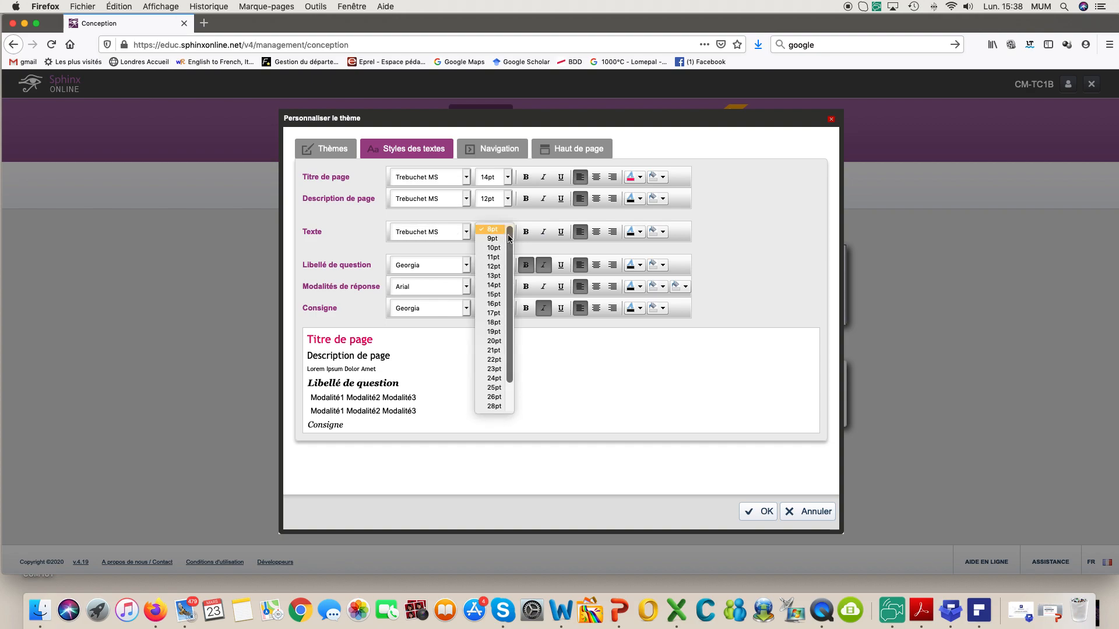
pyautogui.click(496, 268)
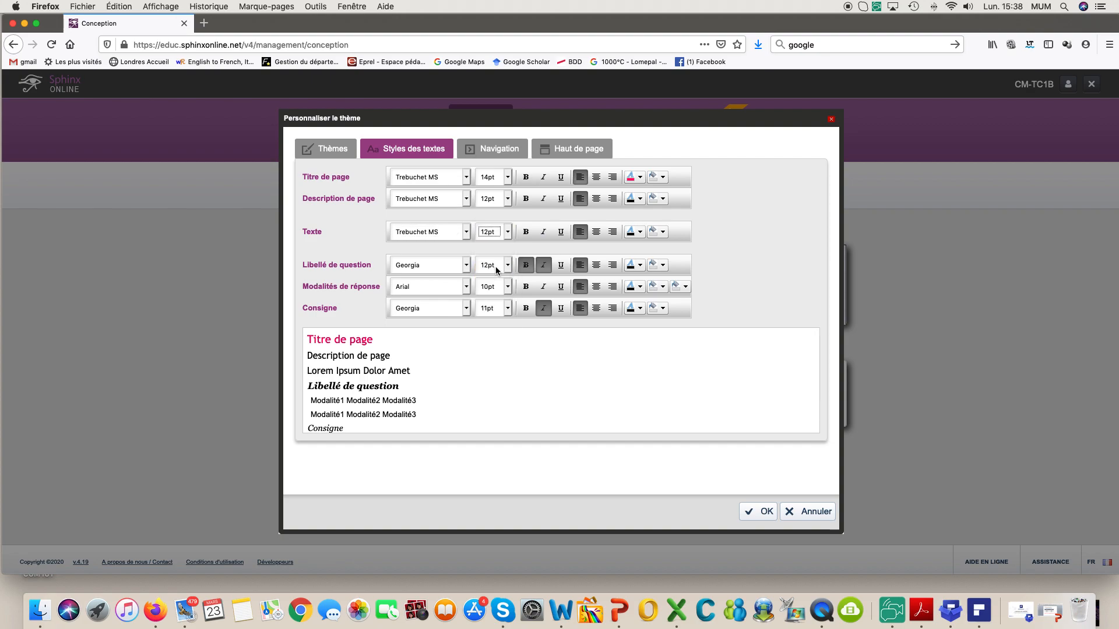
pyautogui.click(466, 265)
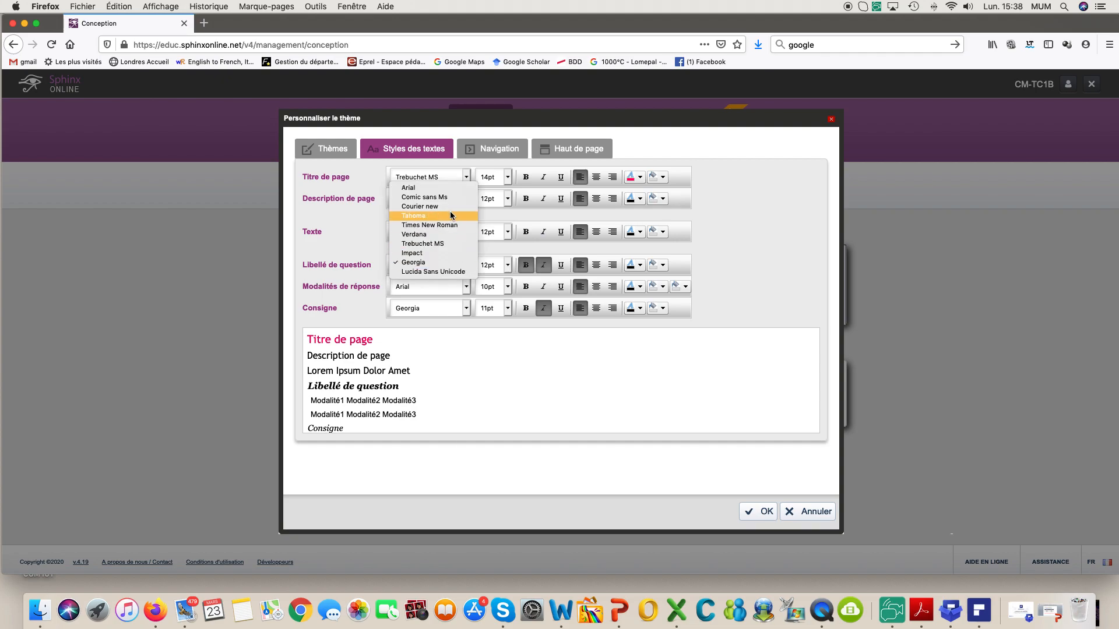
pyautogui.click(447, 244)
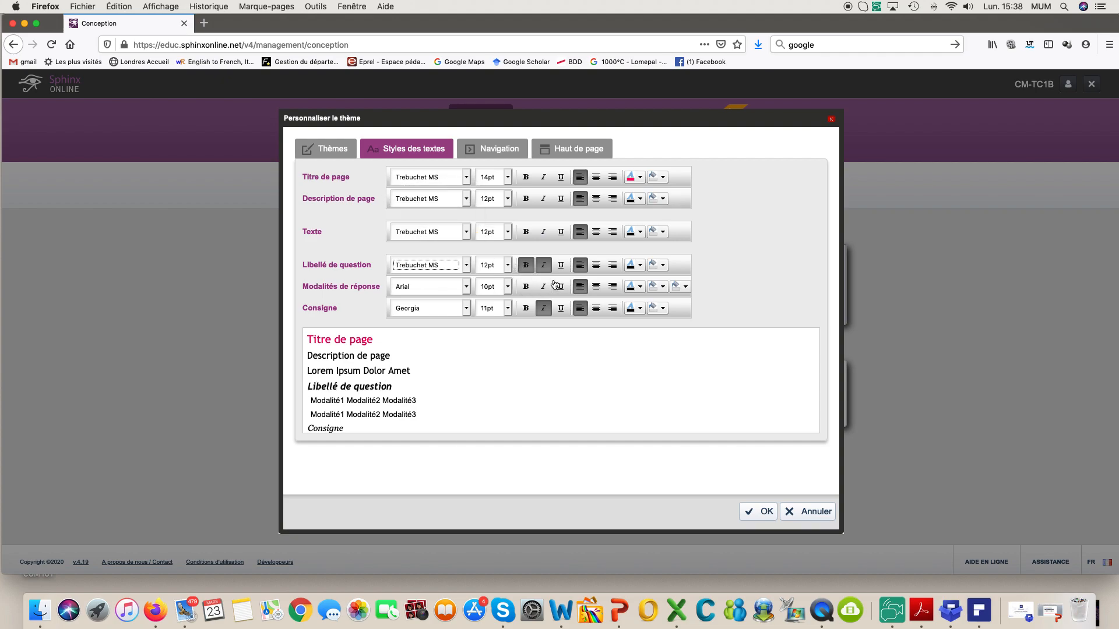
pyautogui.click(545, 266)
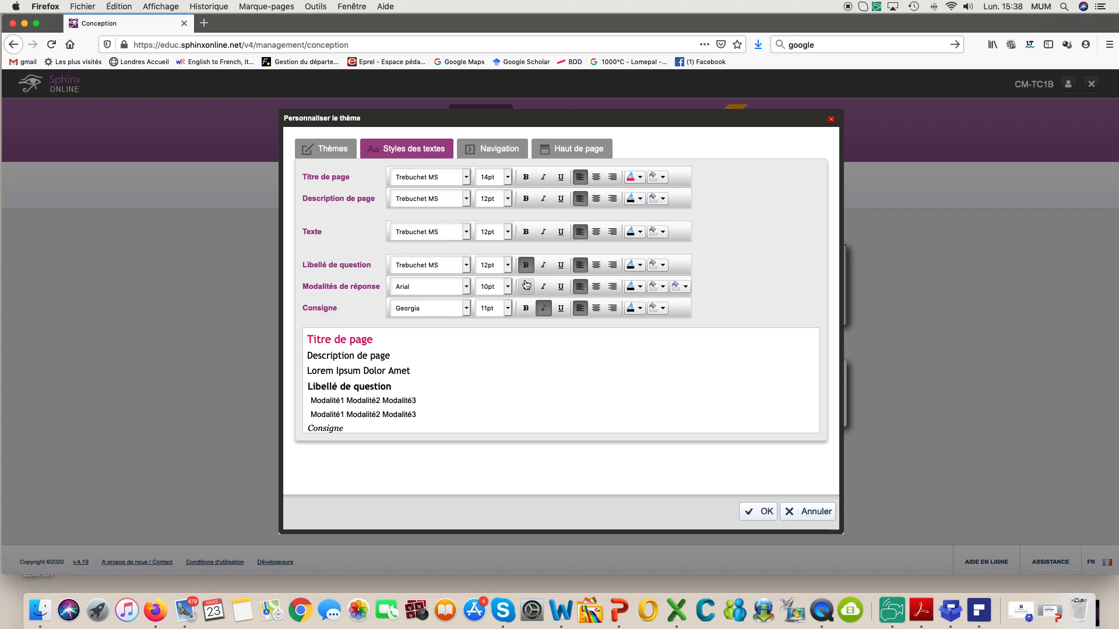
# Step: Set answer options to Trebuchet MS 11pt, unbold question labels, make instructions Trebuchet MS, and save
pyautogui.click(465, 286)
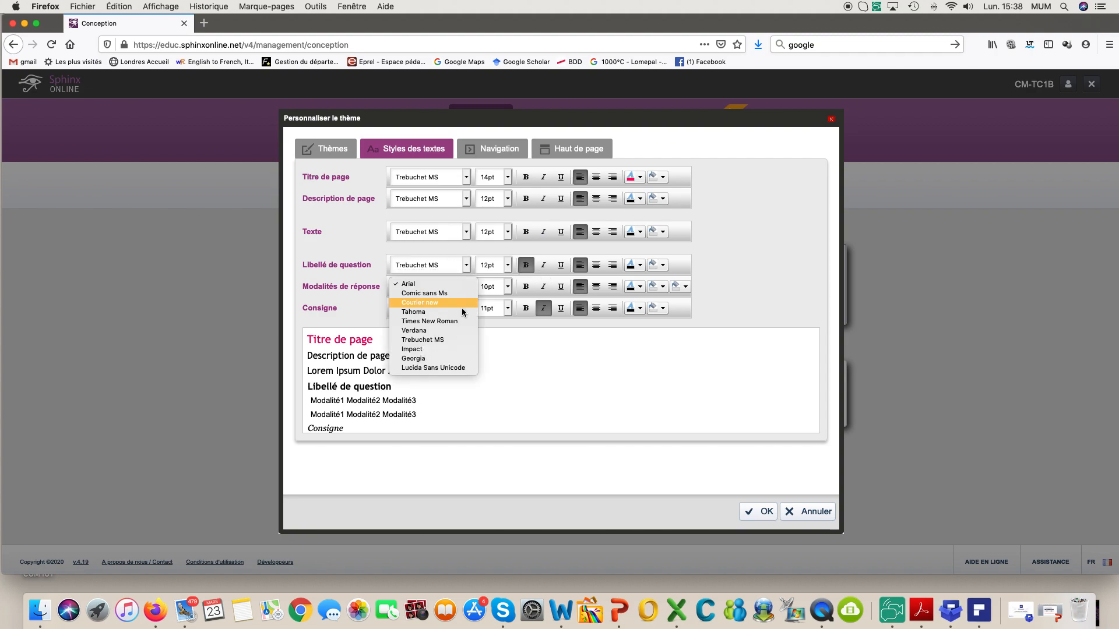
pyautogui.click(456, 341)
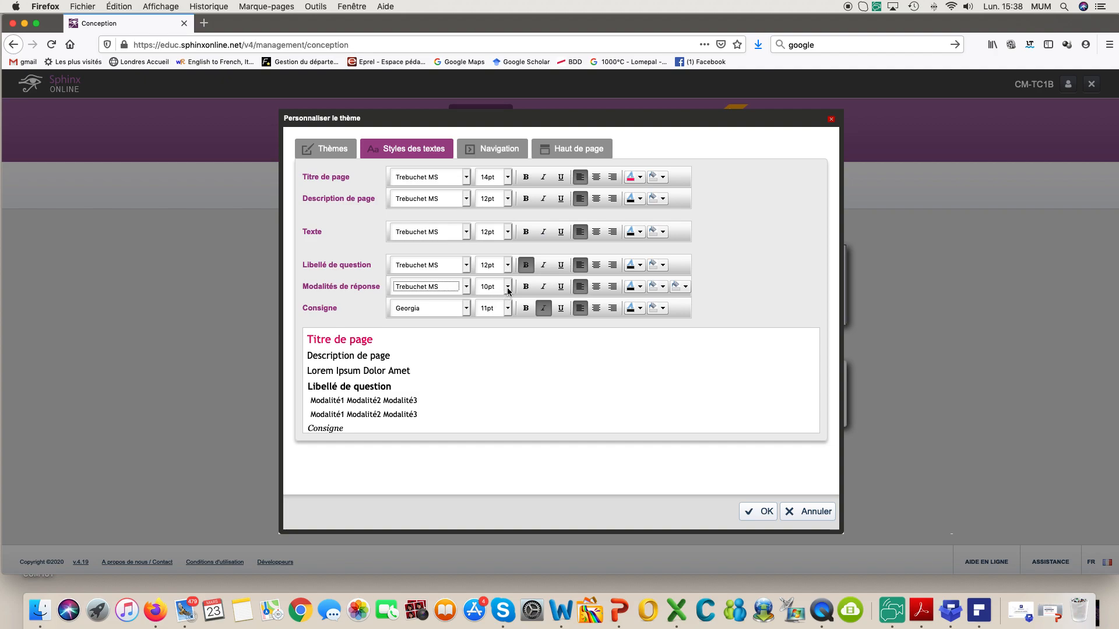
pyautogui.click(509, 288)
pyautogui.click(504, 298)
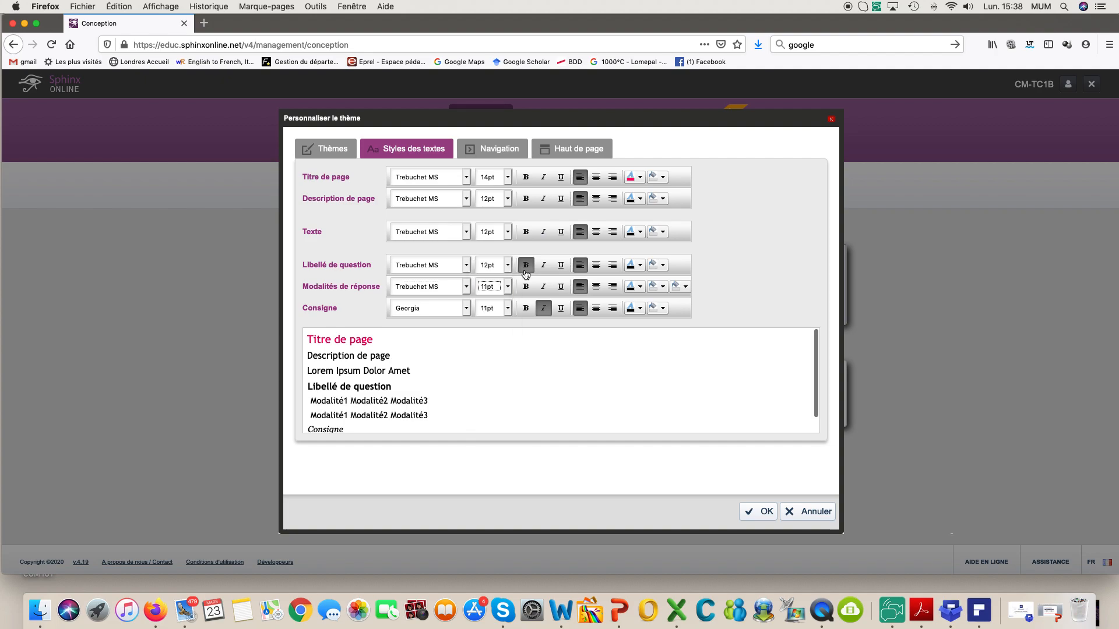
pyautogui.click(527, 266)
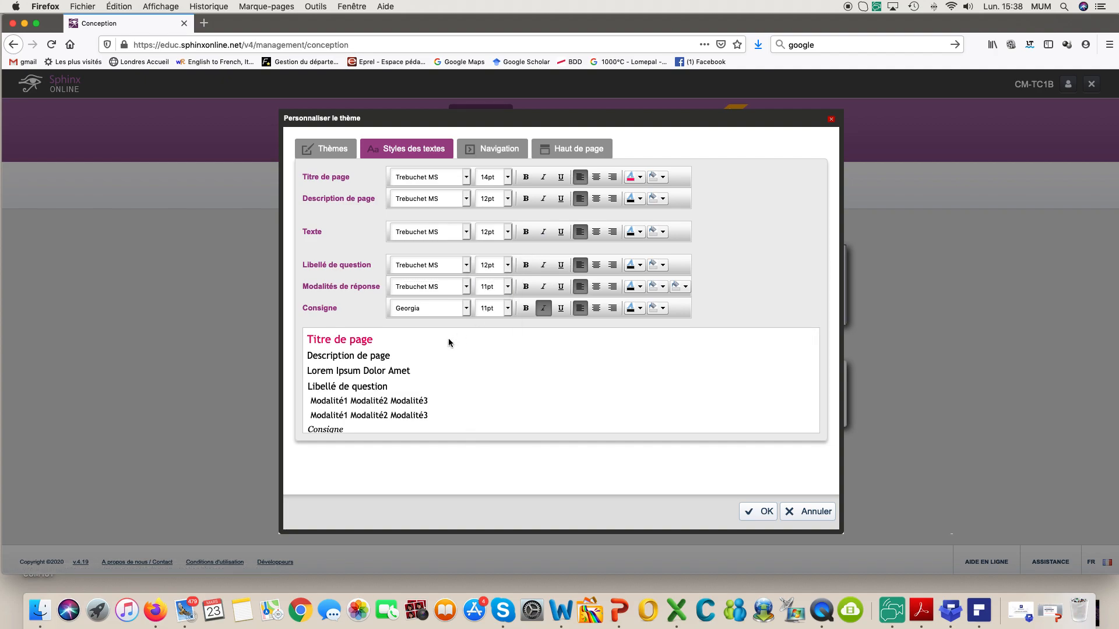
pyautogui.click(466, 309)
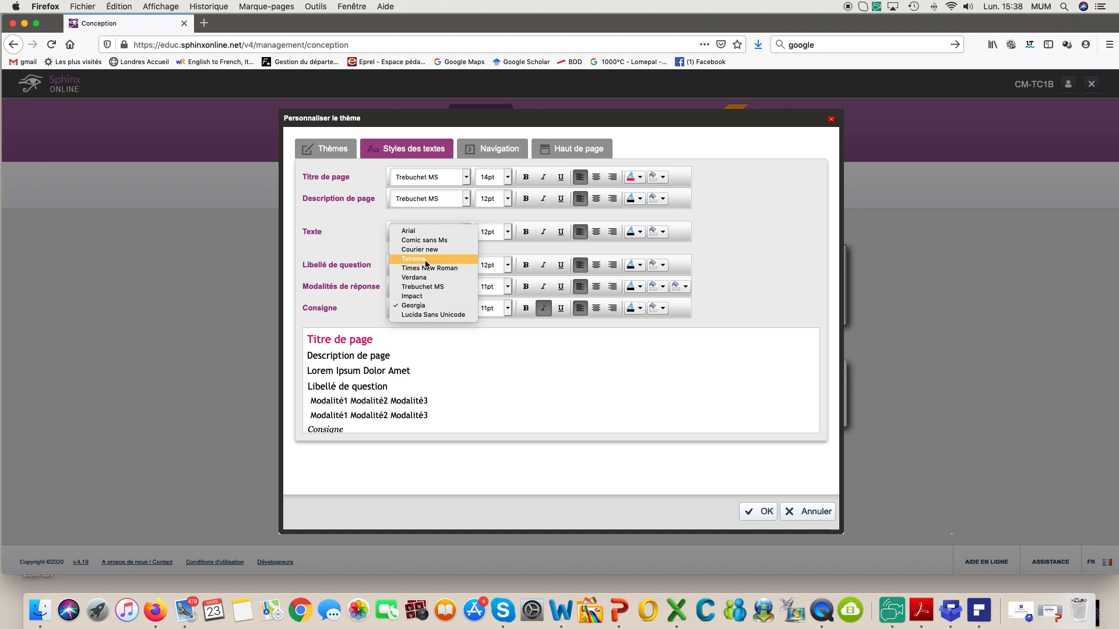
pyautogui.click(428, 287)
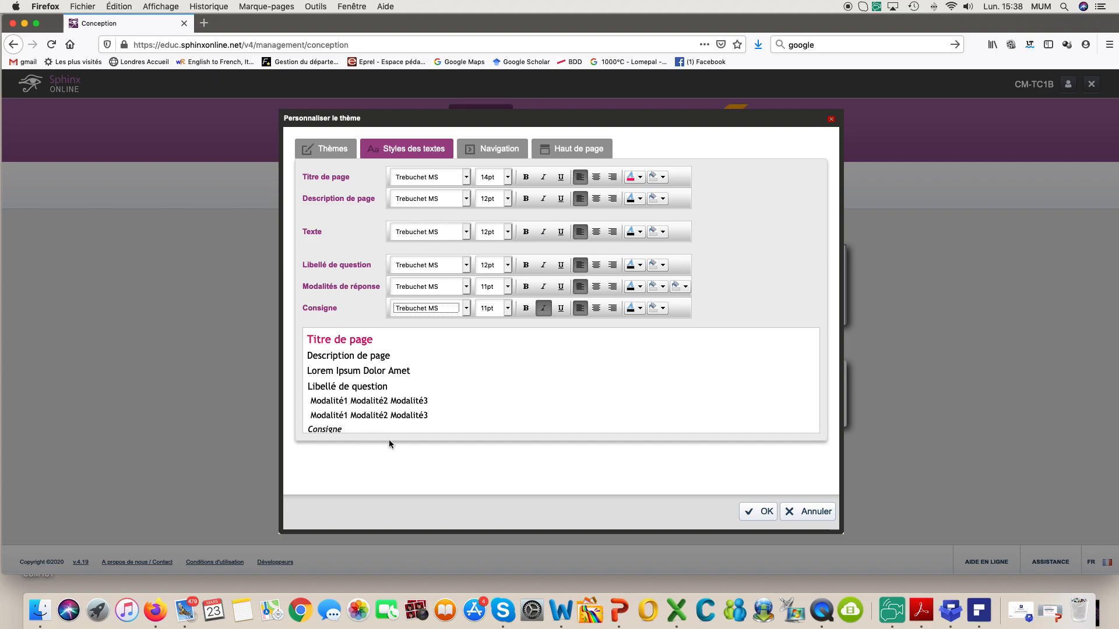
pyautogui.click(761, 512)
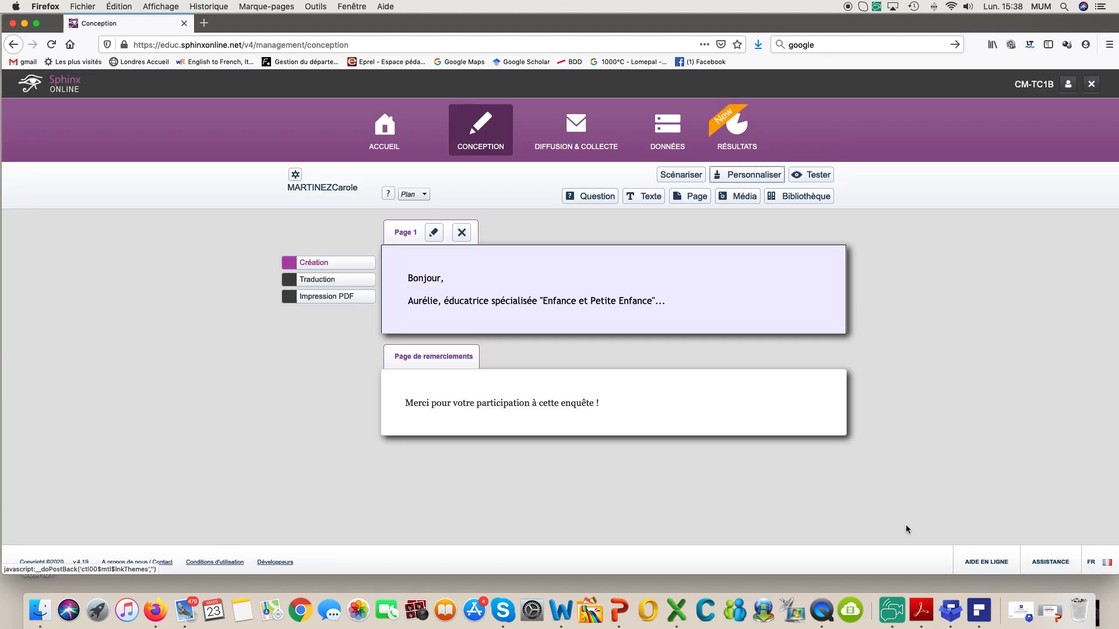
pyautogui.moveTo(458, 276)
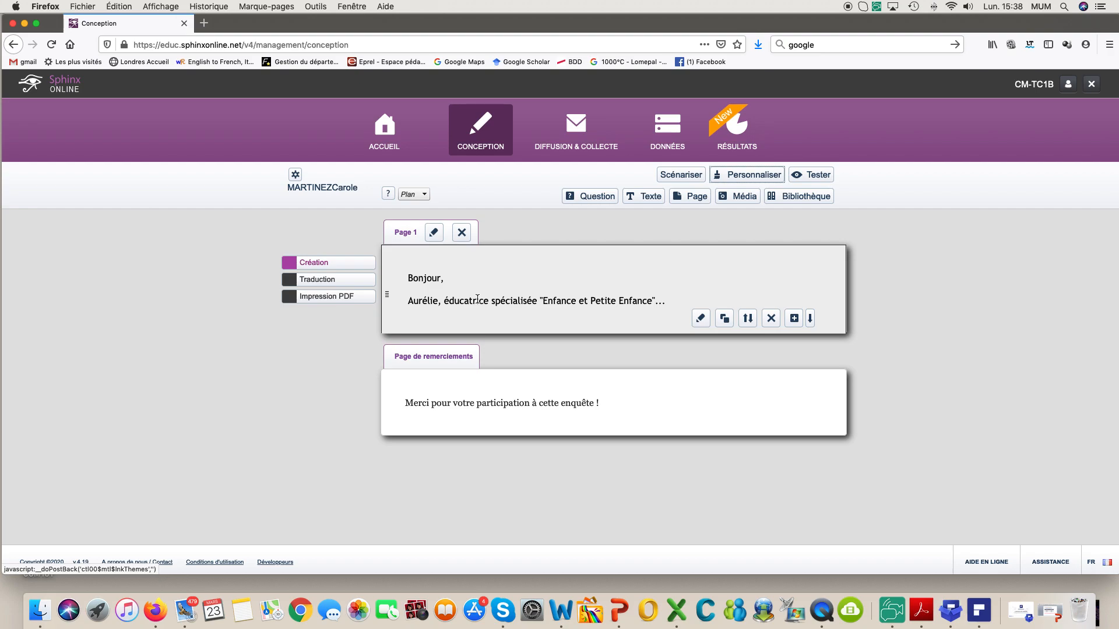
# Step: Add a new page titled 'À propos de vous, de vos enfant(s) ou petits-enfant(s)'
pyautogui.click(693, 201)
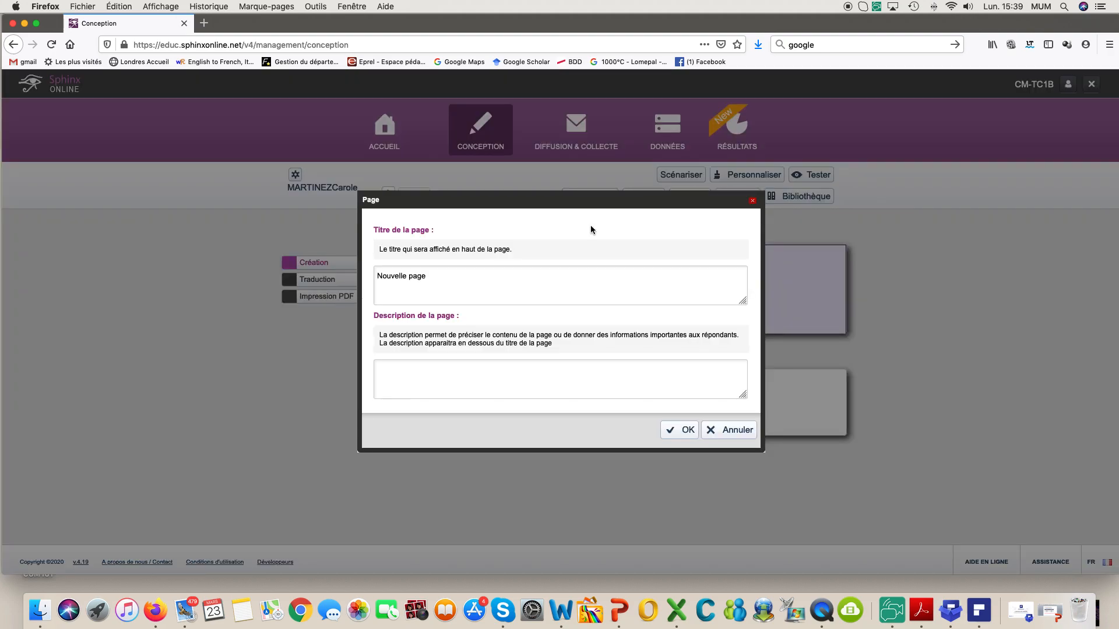
pyautogui.tripleClick(432, 277)
pyautogui.write('A')
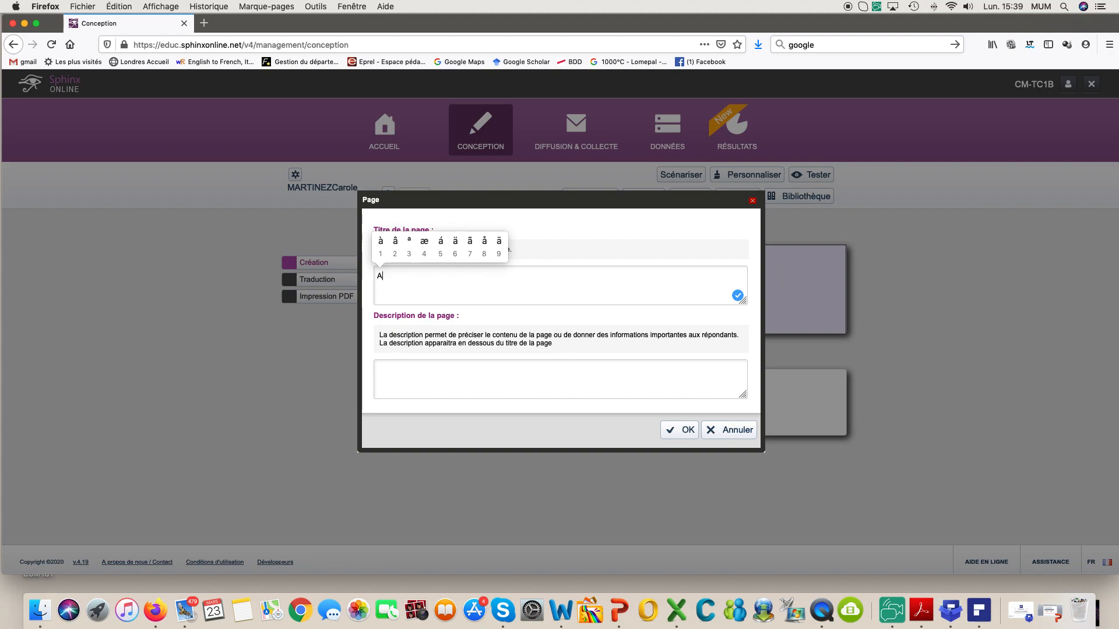
pyautogui.press('BackSpace')
pyautogui.write('À')
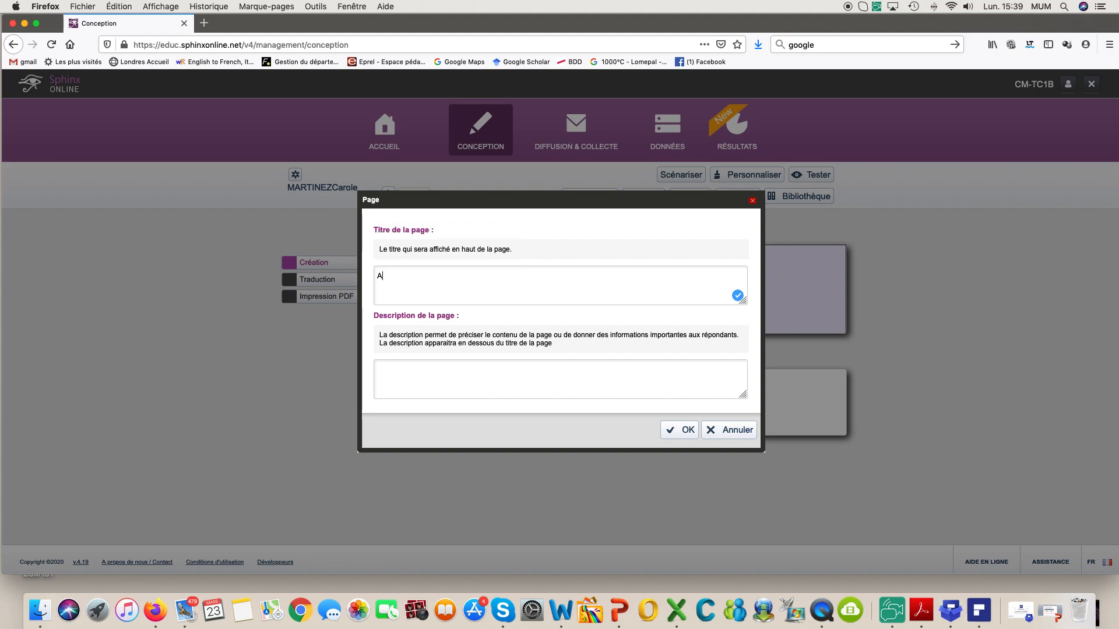
pyautogui.write(' propos de vous')
pyautogui.write(', de vos enfant')
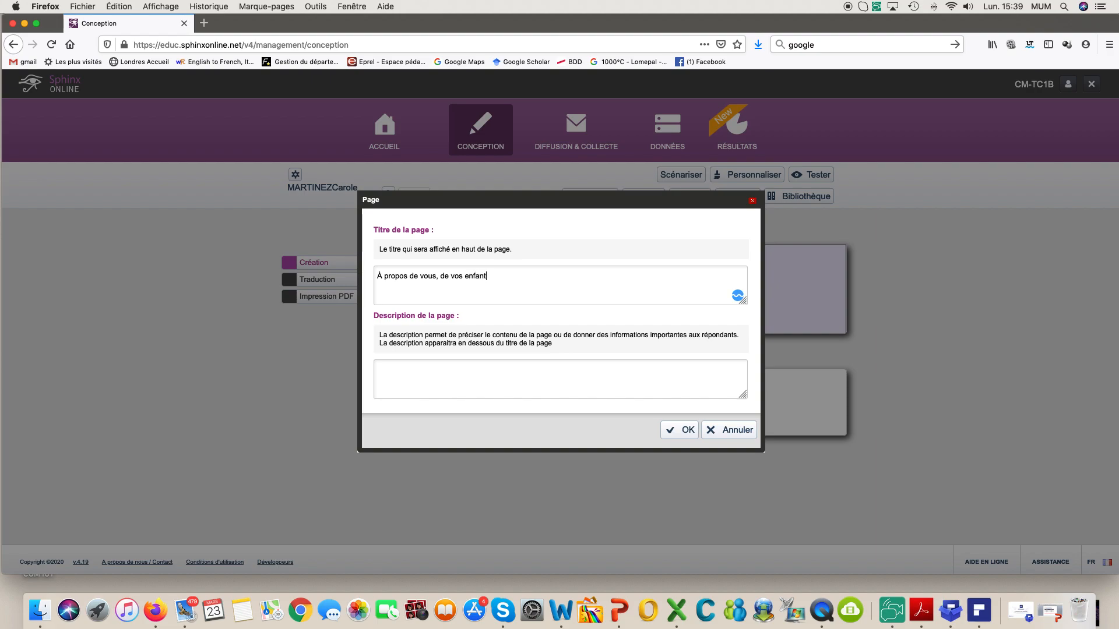
pyautogui.write('5')
pyautogui.press('BackSpace')
pyautogui.press('BackSpace')
pyautogui.write('(s) ou petits-enfant(s)')
pyautogui.click(442, 373)
# Step: Enter the description 'Nous souhaiterions tout d'abord vous poser quelques questions…' and create the page
pyautogui.write("Nous souhaiterions tout d'abord")
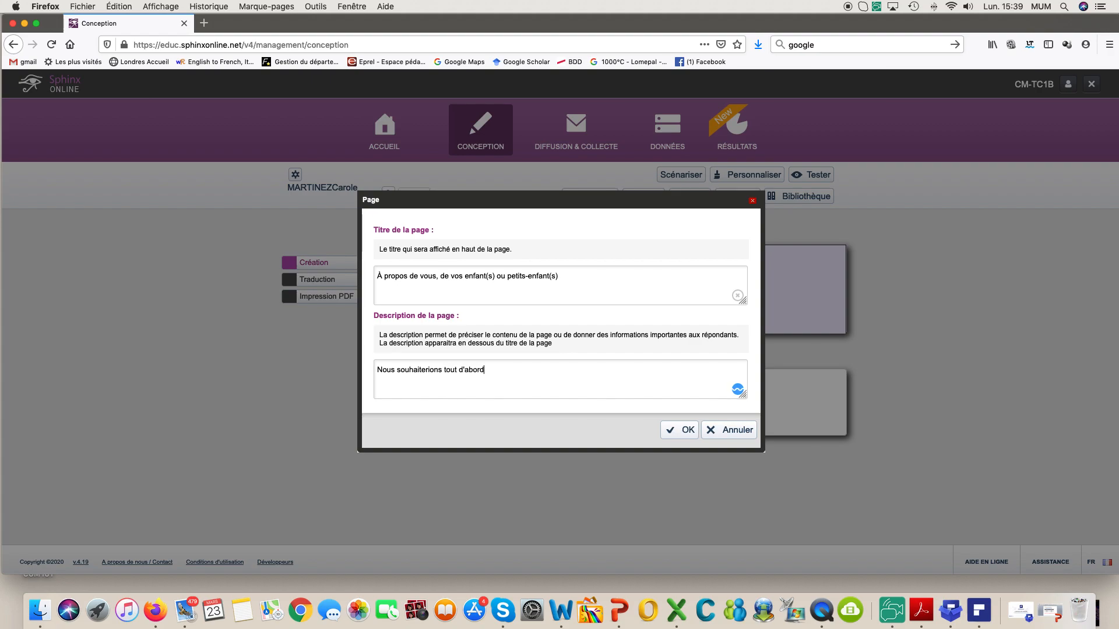
pyautogui.write(' vous poser quelques questions vous concernant')
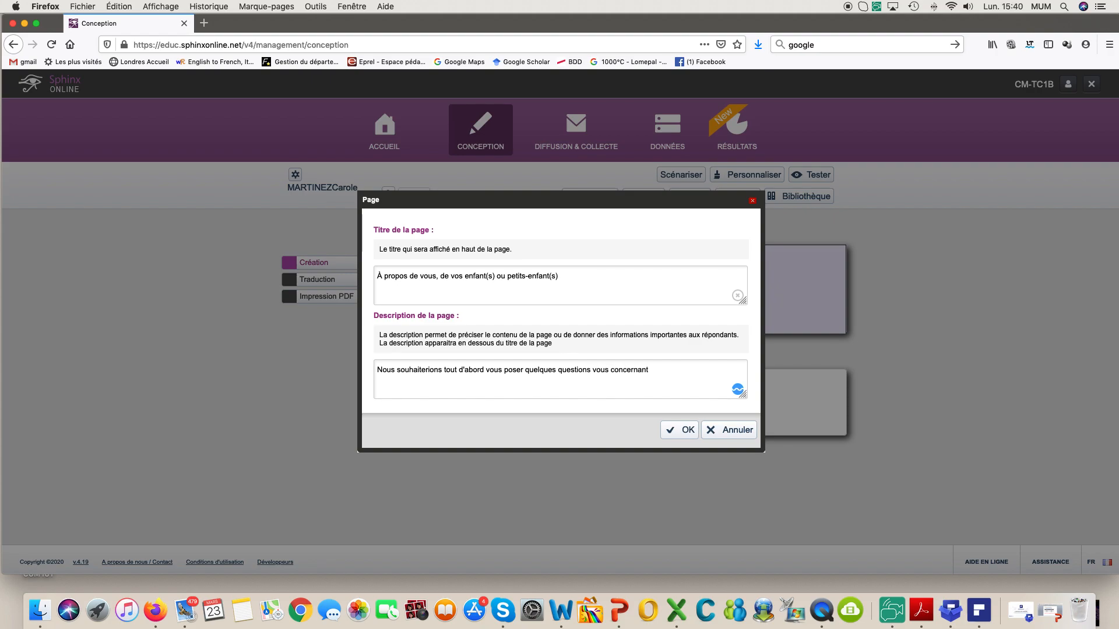
pyautogui.write(' afin de nuus assurer que vous correspondez au profil')
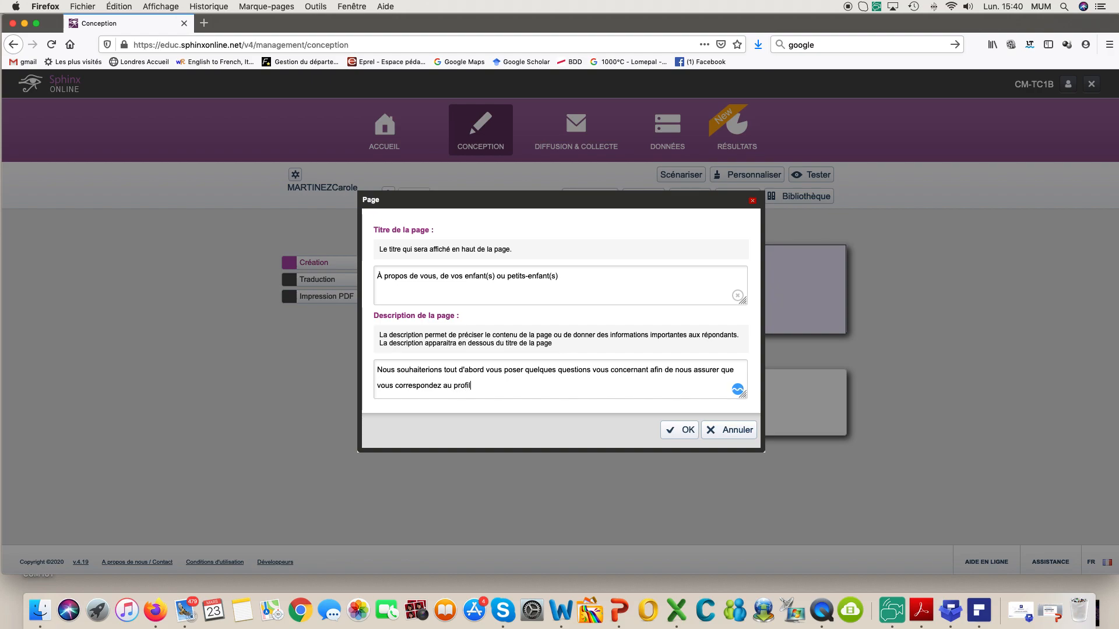
pyautogui.write(" recherché pour l'enquête.")
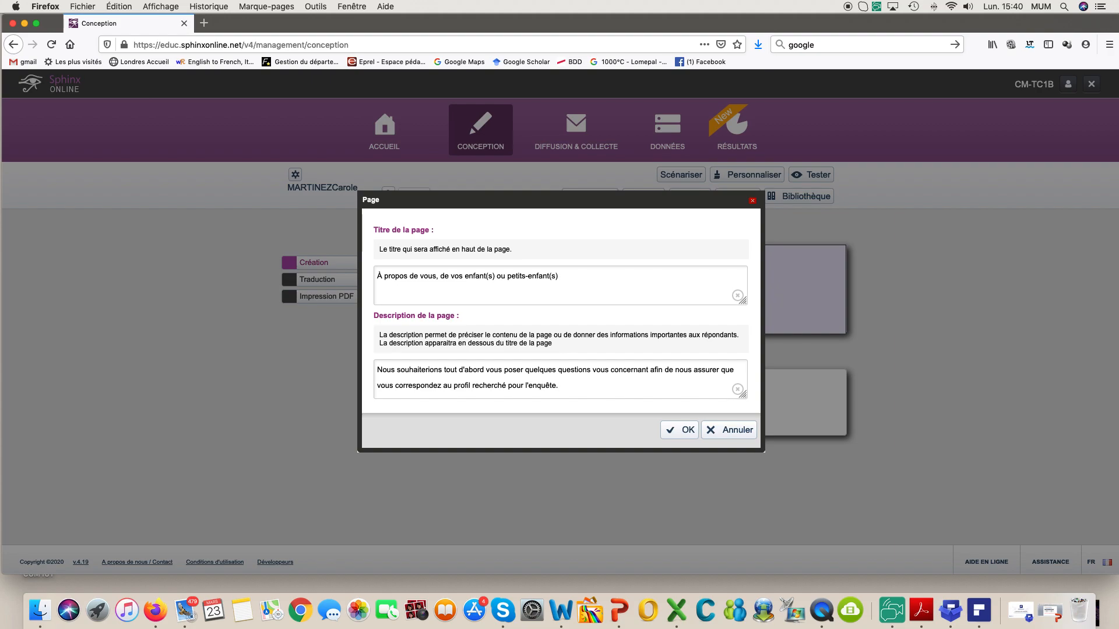
pyautogui.click(681, 430)
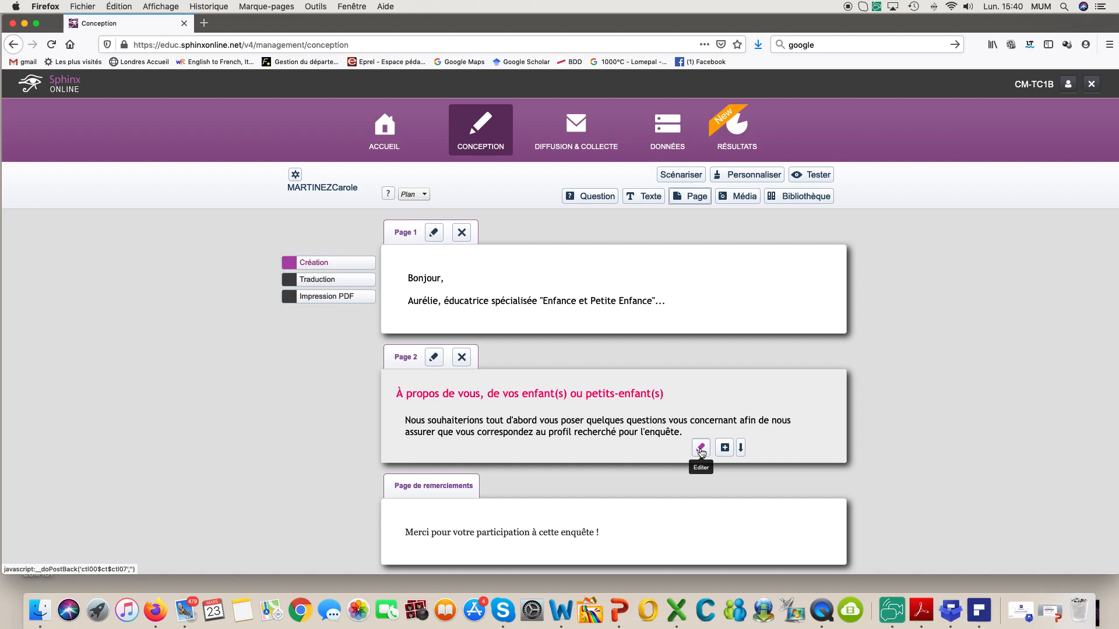
# Step: In the theme's text styles, centre-align the Titre de page and italicise the Description de page
pyautogui.click(731, 176)
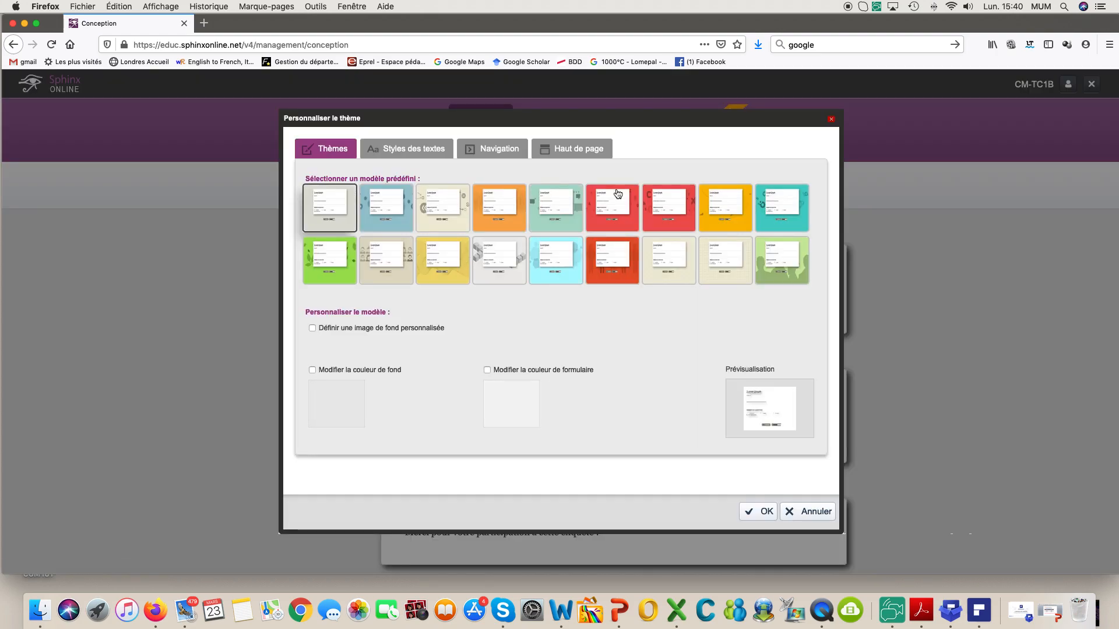
pyautogui.click(400, 152)
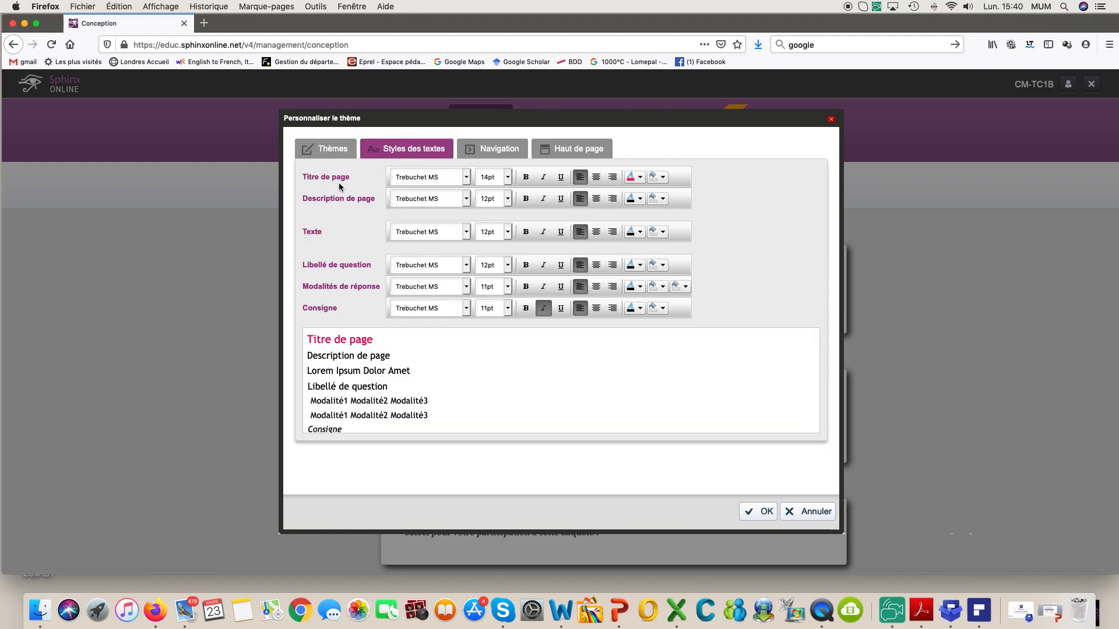
pyautogui.click(597, 178)
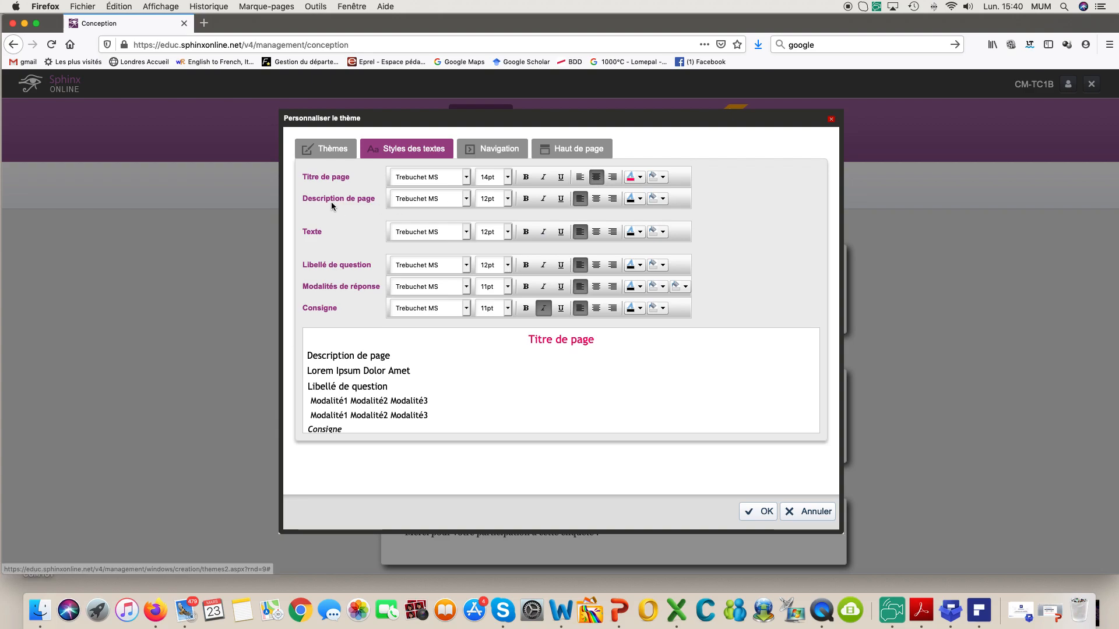
pyautogui.click(544, 199)
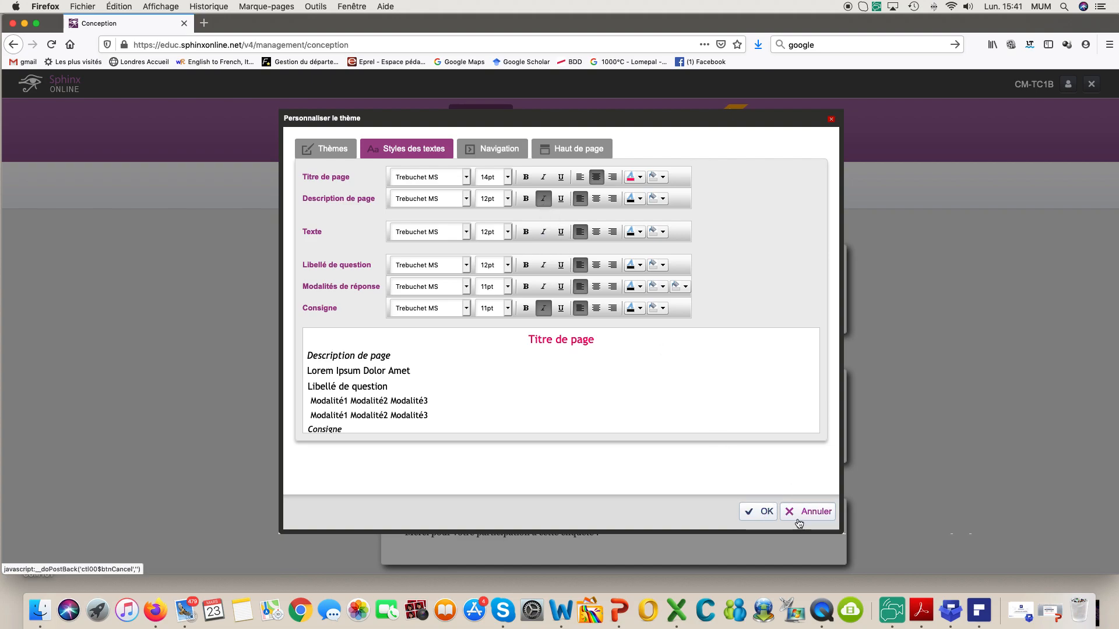
pyautogui.click(763, 514)
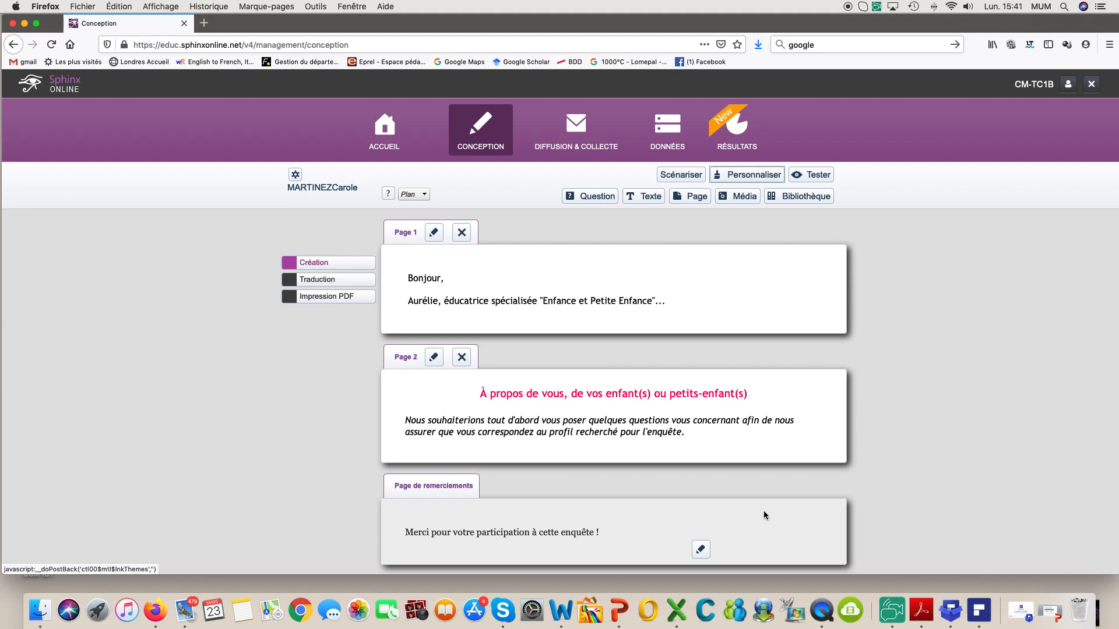
pyautogui.click(817, 178)
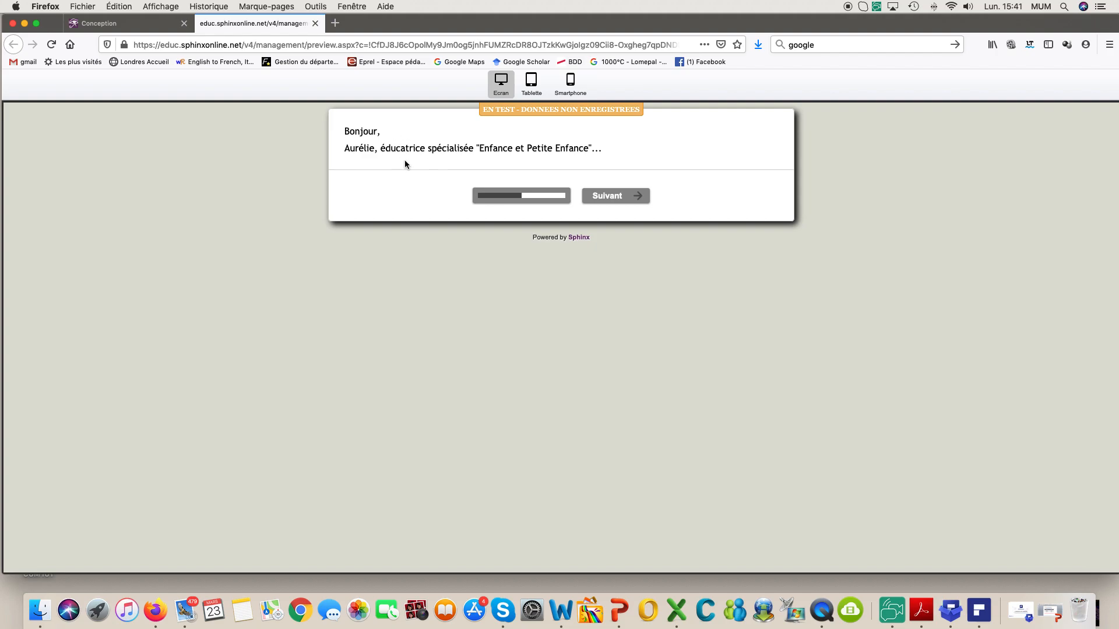
pyautogui.click(619, 201)
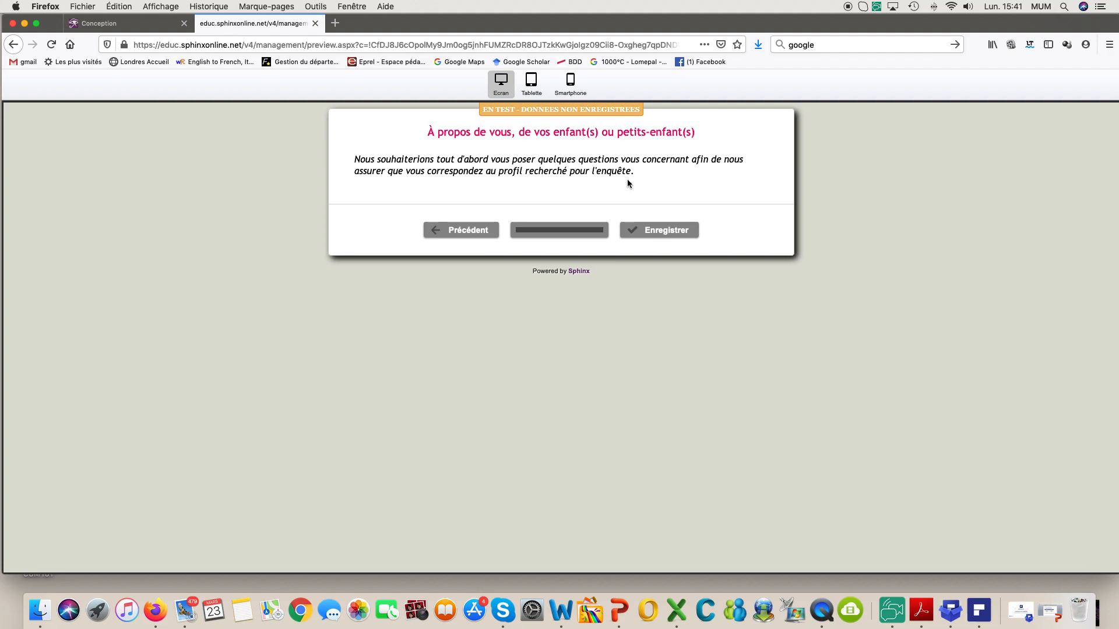
pyautogui.click(314, 24)
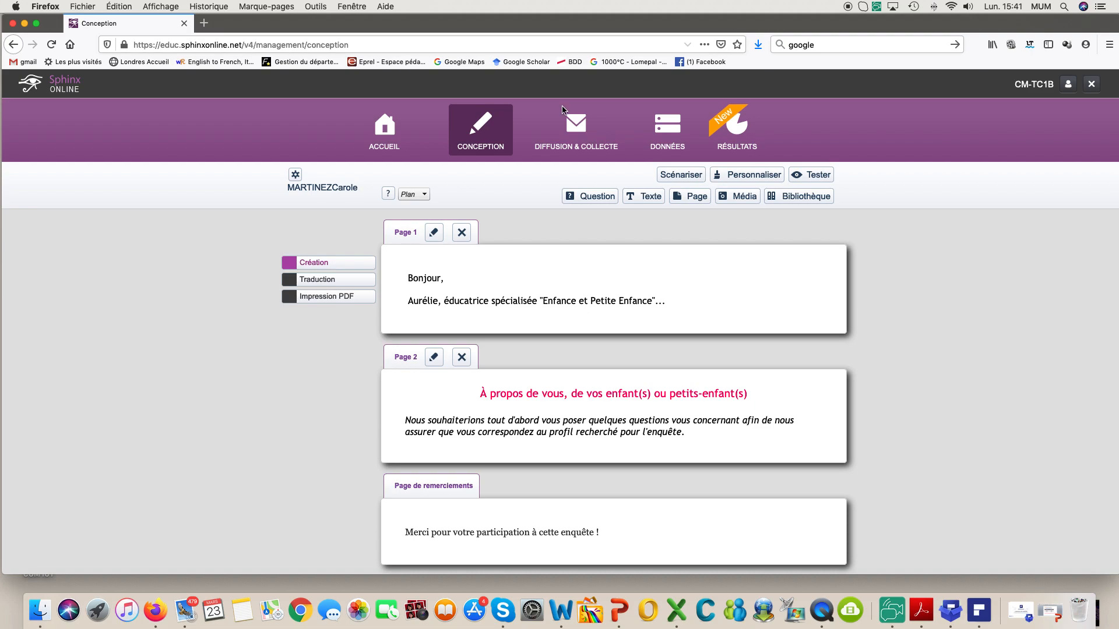